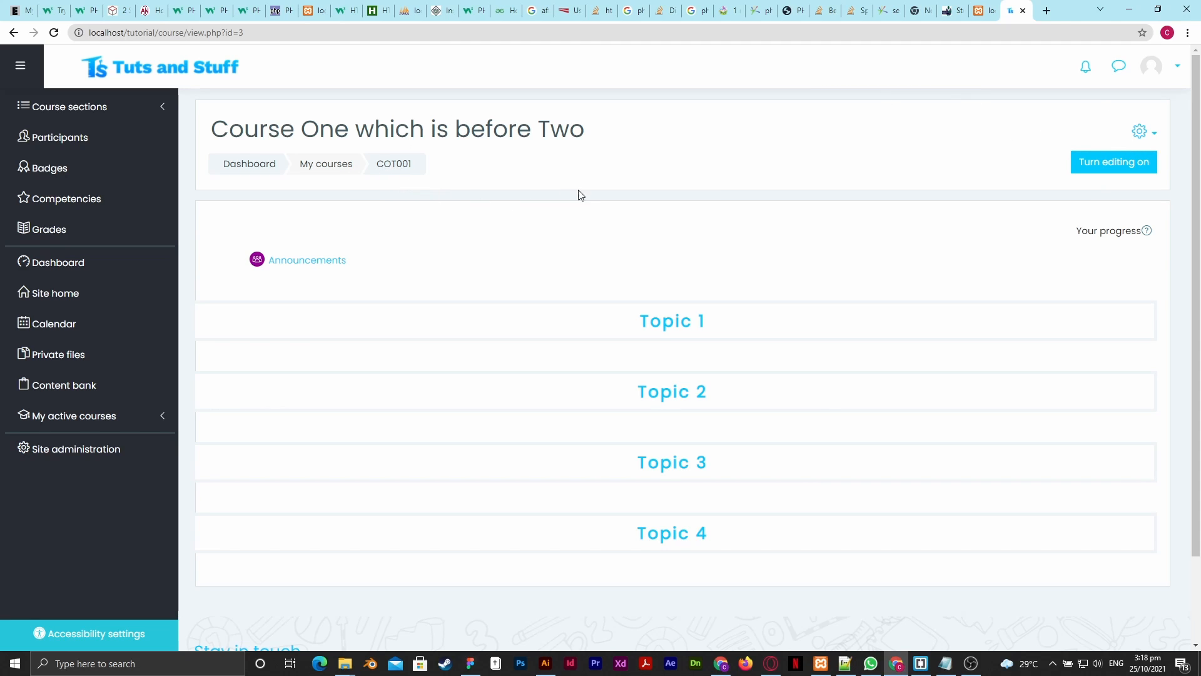
Start a backup of the course, keep the default initial backup settings, and proceed to the schema settings.
{"action": "left_click", "coordinate": [1150, 134]}
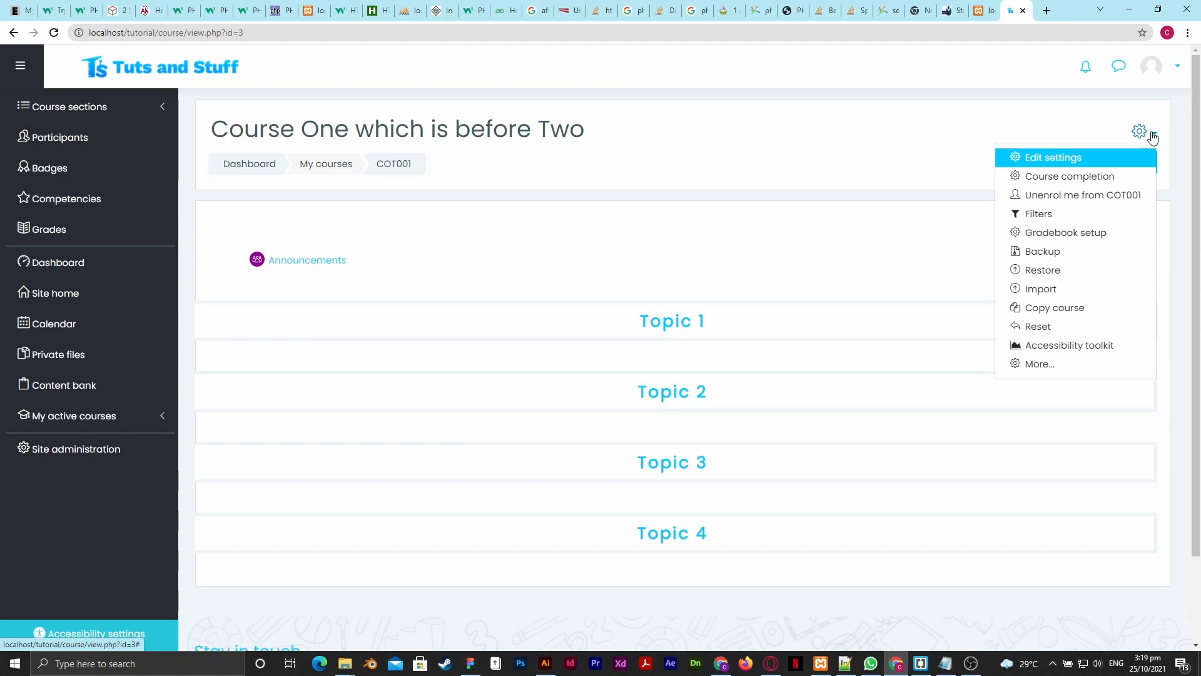
{"action": "left_click", "coordinate": [1051, 252]}
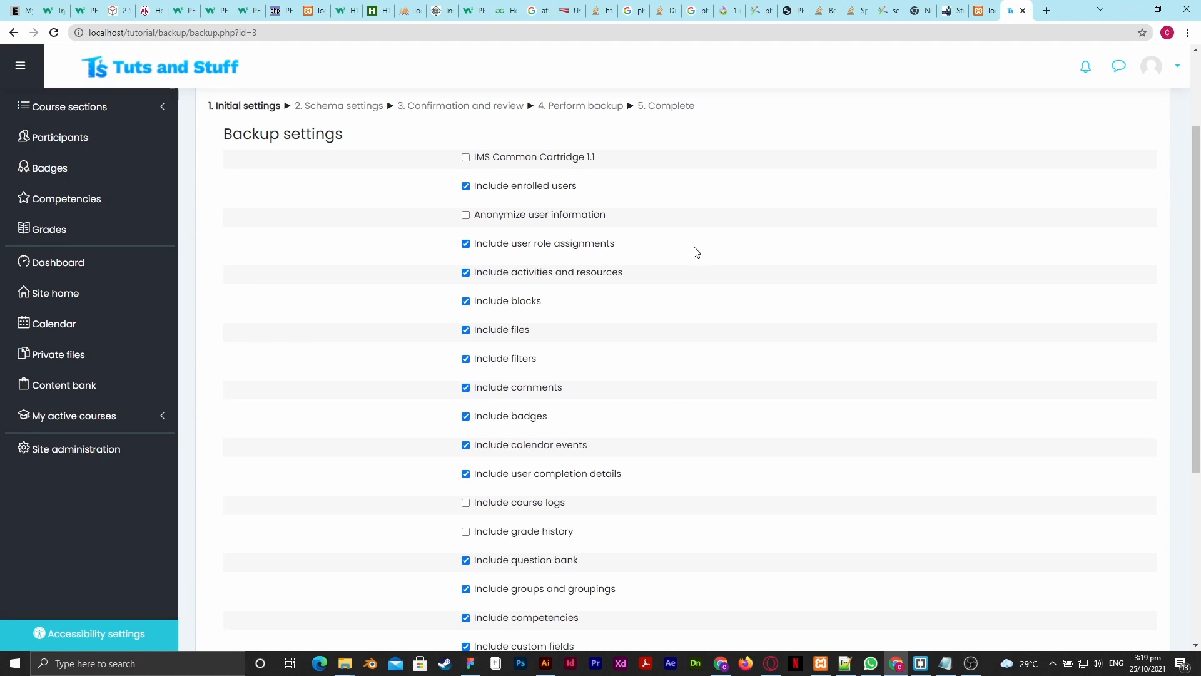
{"action": "scroll", "coordinate": [696, 252], "scroll_direction": "up", "scroll_amount": 2}
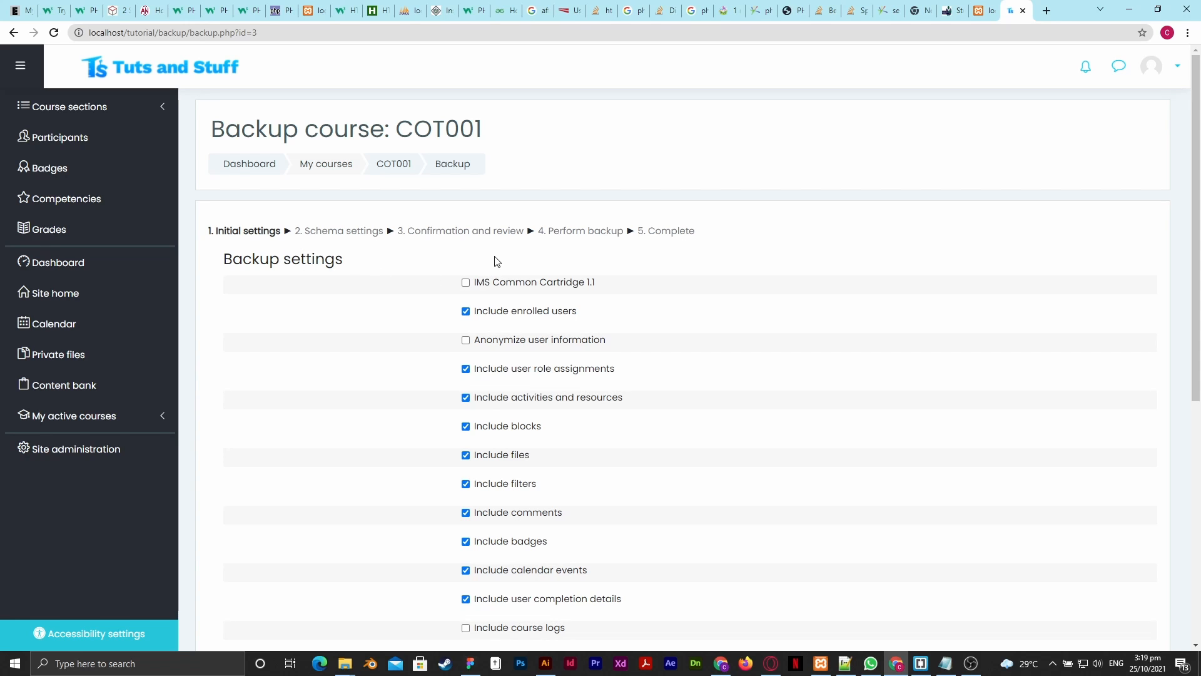
{"action": "scroll", "coordinate": [498, 262], "scroll_direction": "down", "scroll_amount": 1}
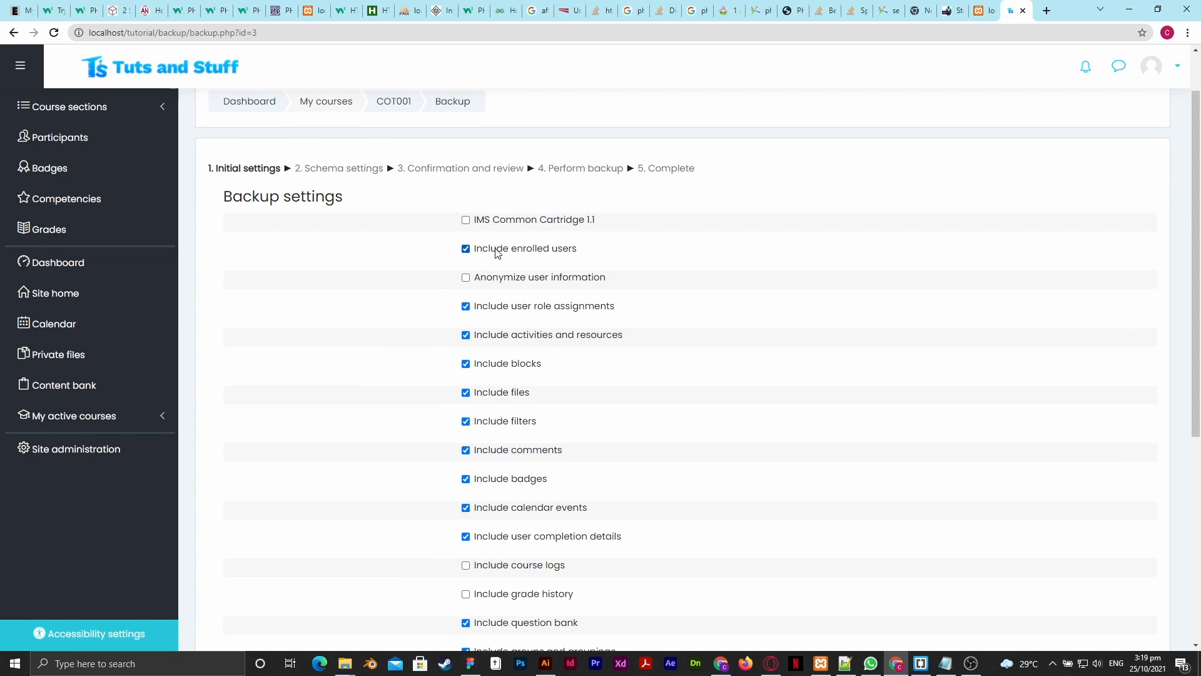
{"action": "scroll", "coordinate": [498, 267], "scroll_direction": "down", "scroll_amount": 4}
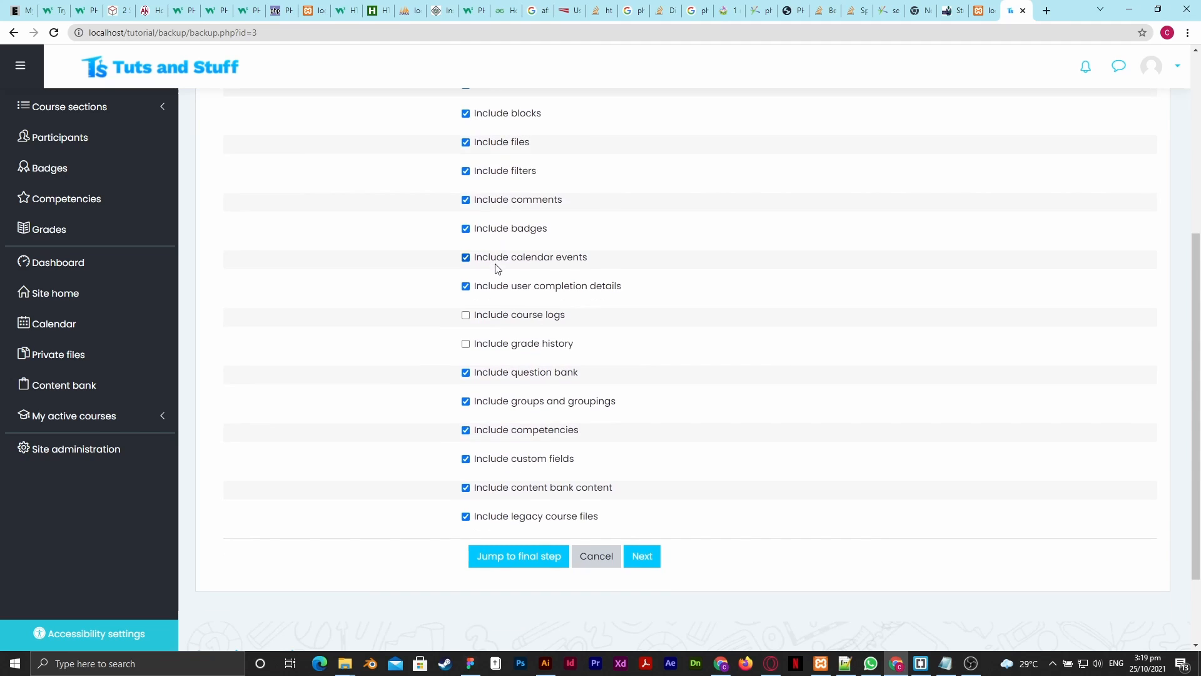
{"action": "scroll", "coordinate": [497, 268], "scroll_direction": "up", "scroll_amount": 4}
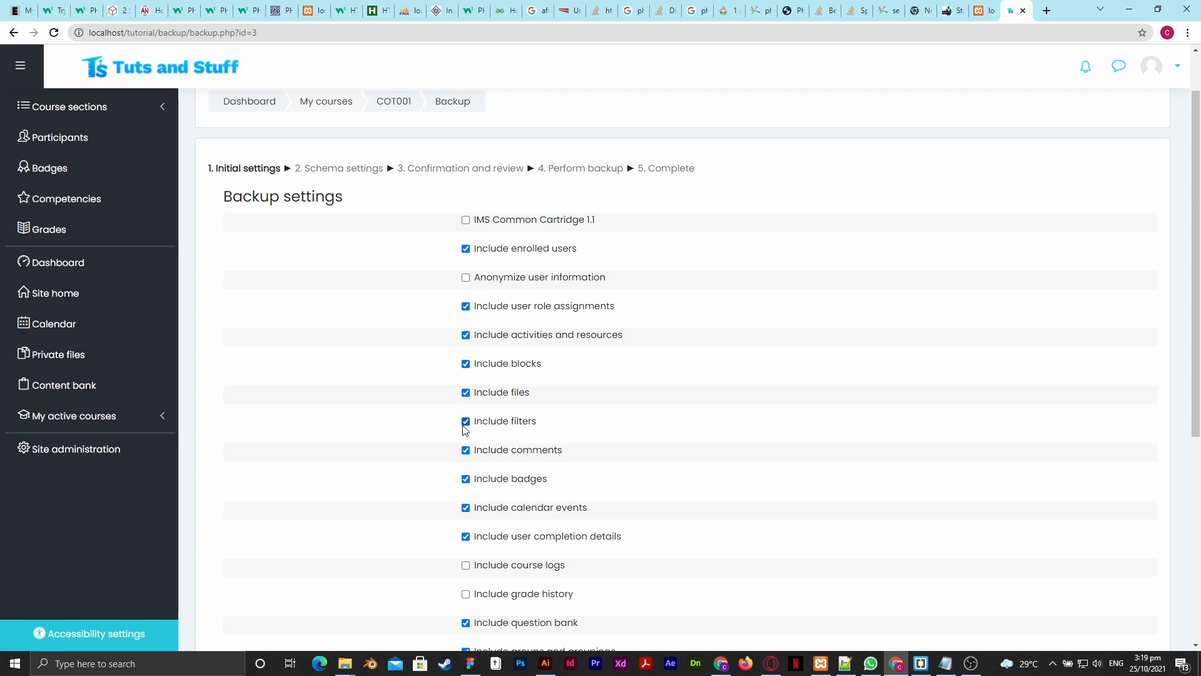
{"action": "scroll", "coordinate": [493, 217], "scroll_direction": "down", "scroll_amount": 1}
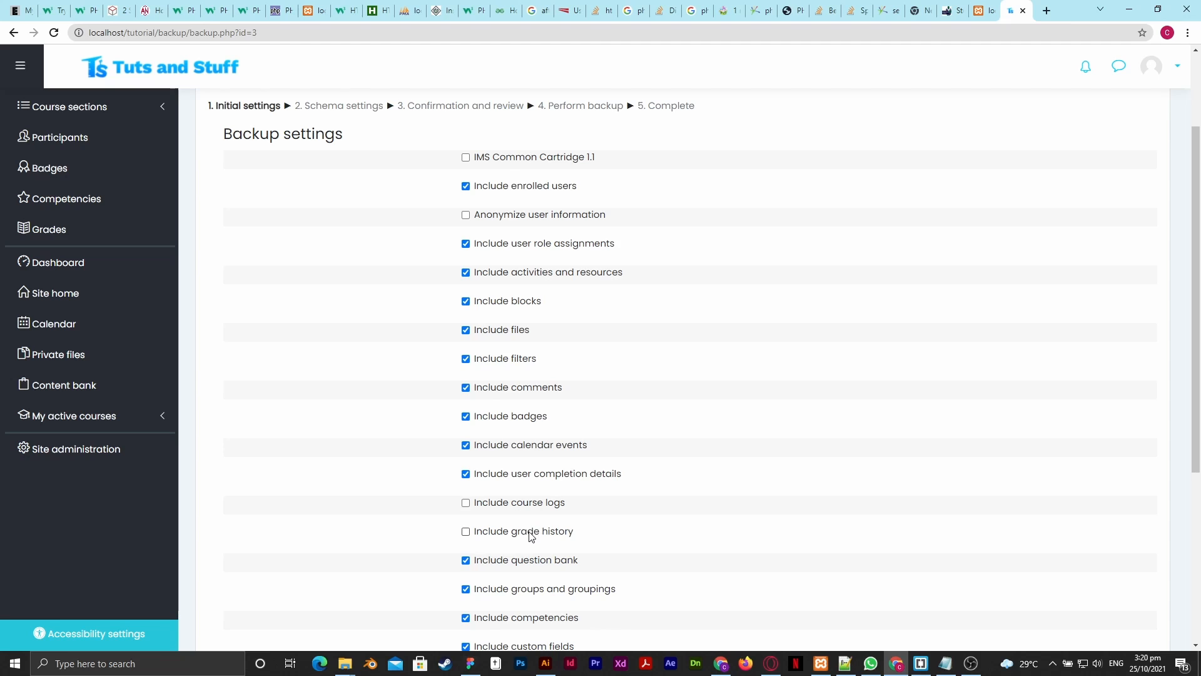
{"action": "scroll", "coordinate": [532, 529], "scroll_direction": "down", "scroll_amount": 1}
{"action": "scroll", "coordinate": [531, 530], "scroll_direction": "up", "scroll_amount": 2}
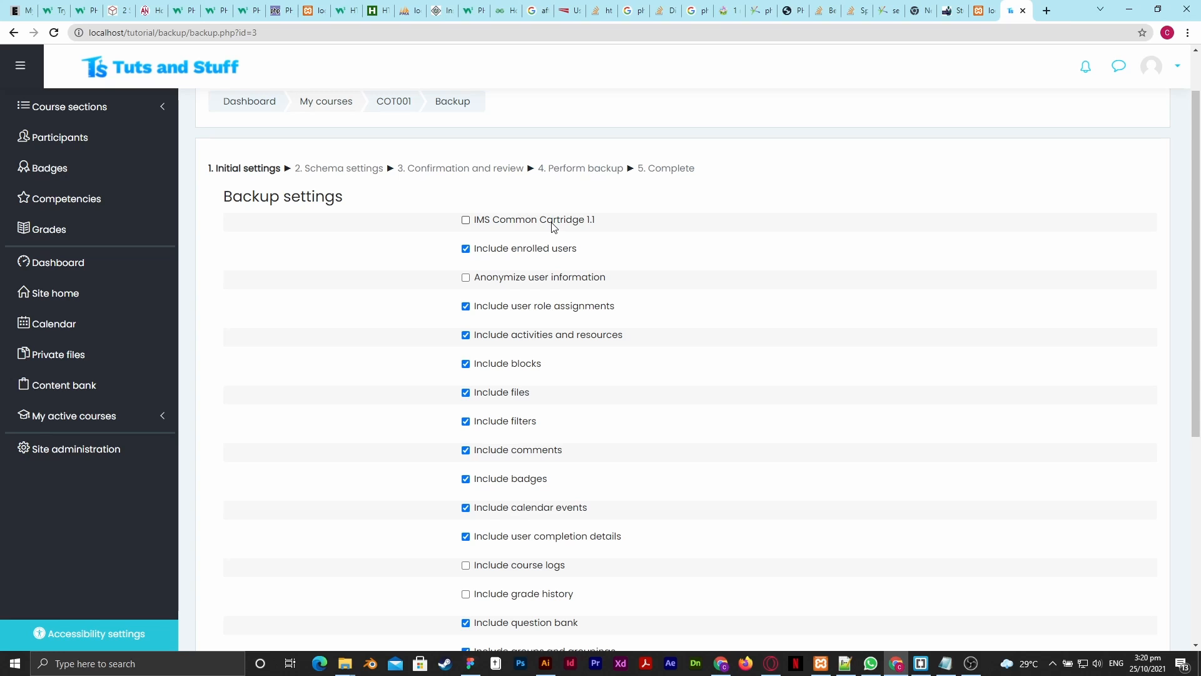
{"action": "scroll", "coordinate": [551, 230], "scroll_direction": "down", "scroll_amount": 1}
{"action": "scroll", "coordinate": [551, 232], "scroll_direction": "down", "scroll_amount": 5}
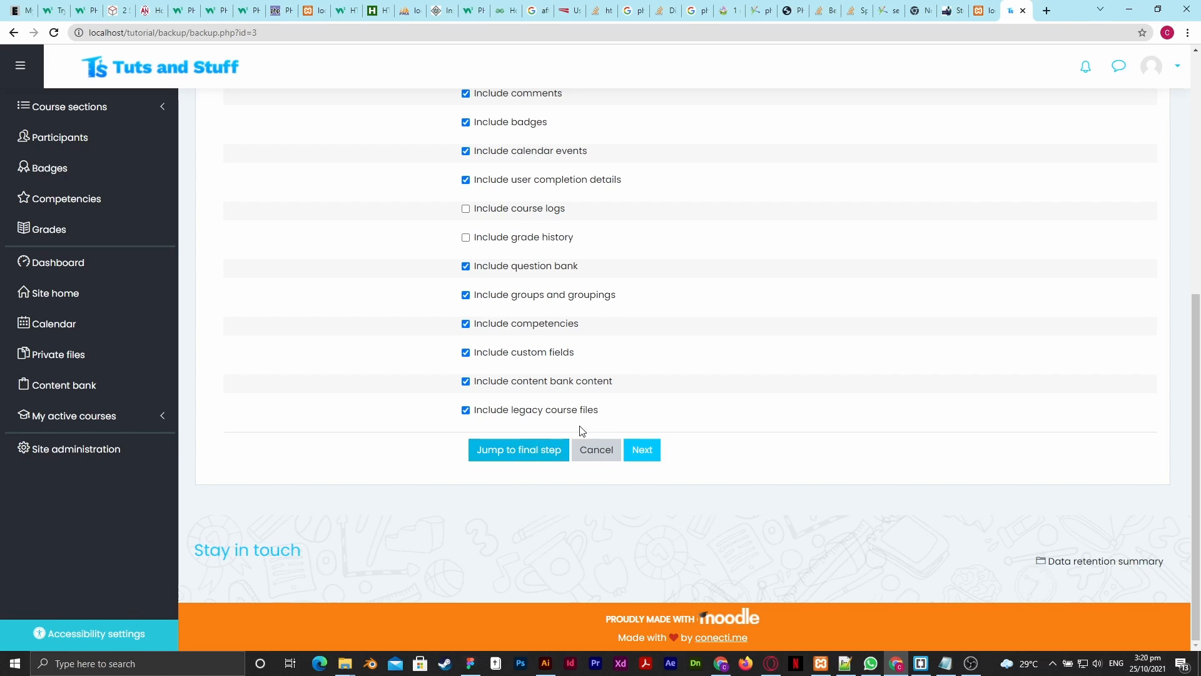
{"action": "left_click", "coordinate": [643, 452]}
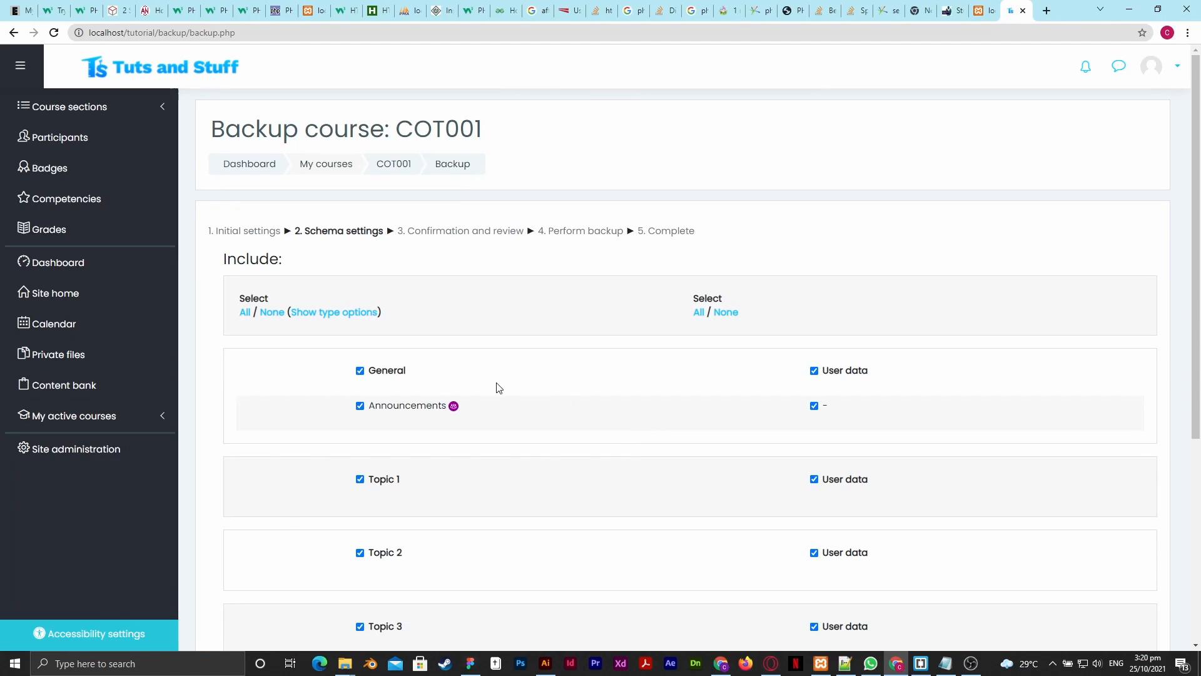
Try excluding Announcements, Topic 1 and Topic 1's user data from the backup, including each one again.
{"action": "scroll", "coordinate": [499, 386], "scroll_direction": "down", "scroll_amount": 3}
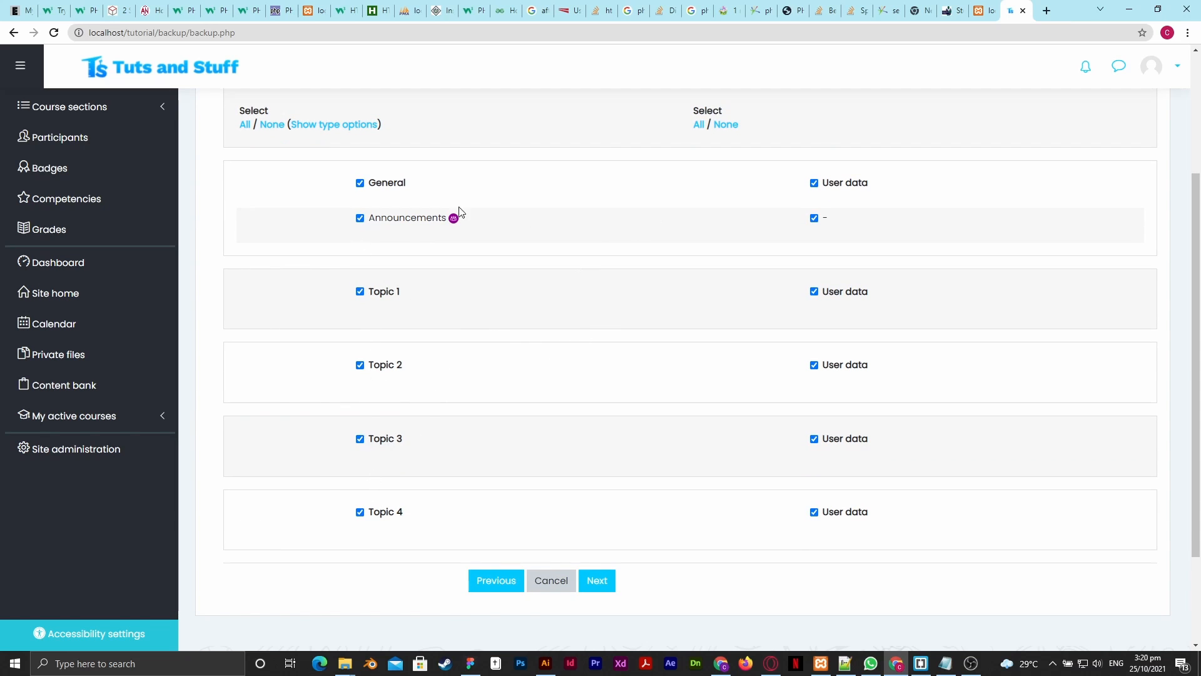
{"action": "left_click", "coordinate": [360, 220]}
{"action": "left_click", "coordinate": [360, 218]}
{"action": "left_click", "coordinate": [361, 293]}
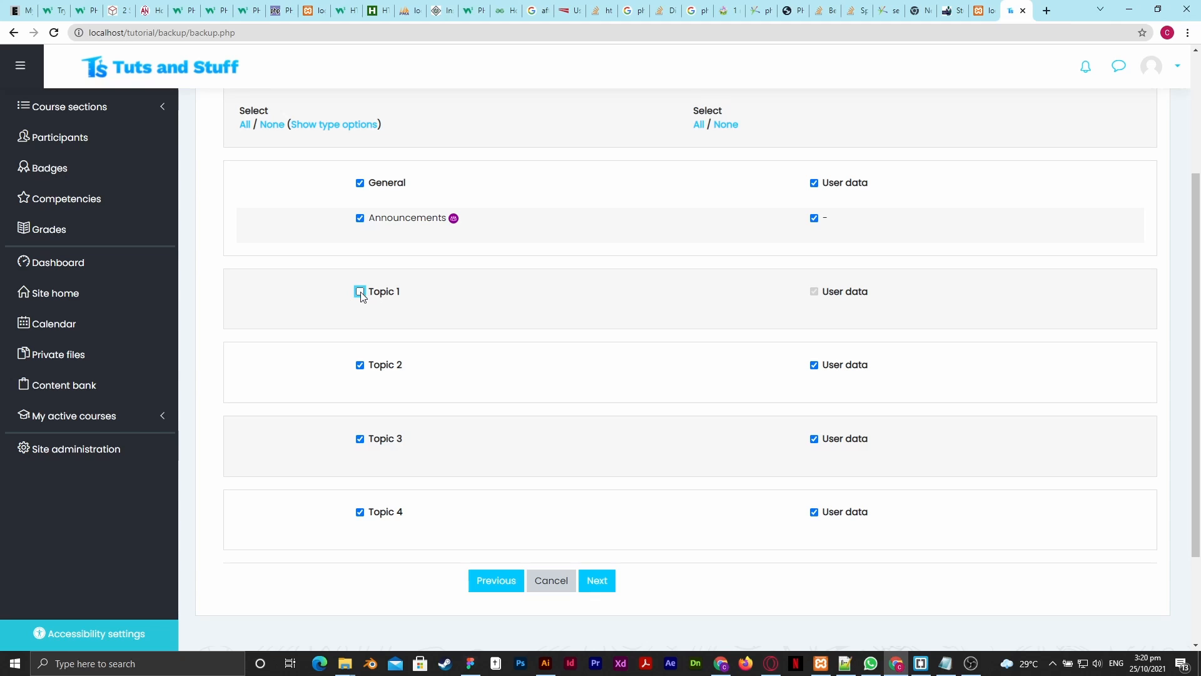
{"action": "left_click", "coordinate": [361, 292]}
{"action": "left_click", "coordinate": [815, 293]}
{"action": "left_click", "coordinate": [814, 291]}
Proceed to the confirmation and review stage and examine the default backup filename and its .mbz extension.
{"action": "left_click", "coordinate": [595, 578]}
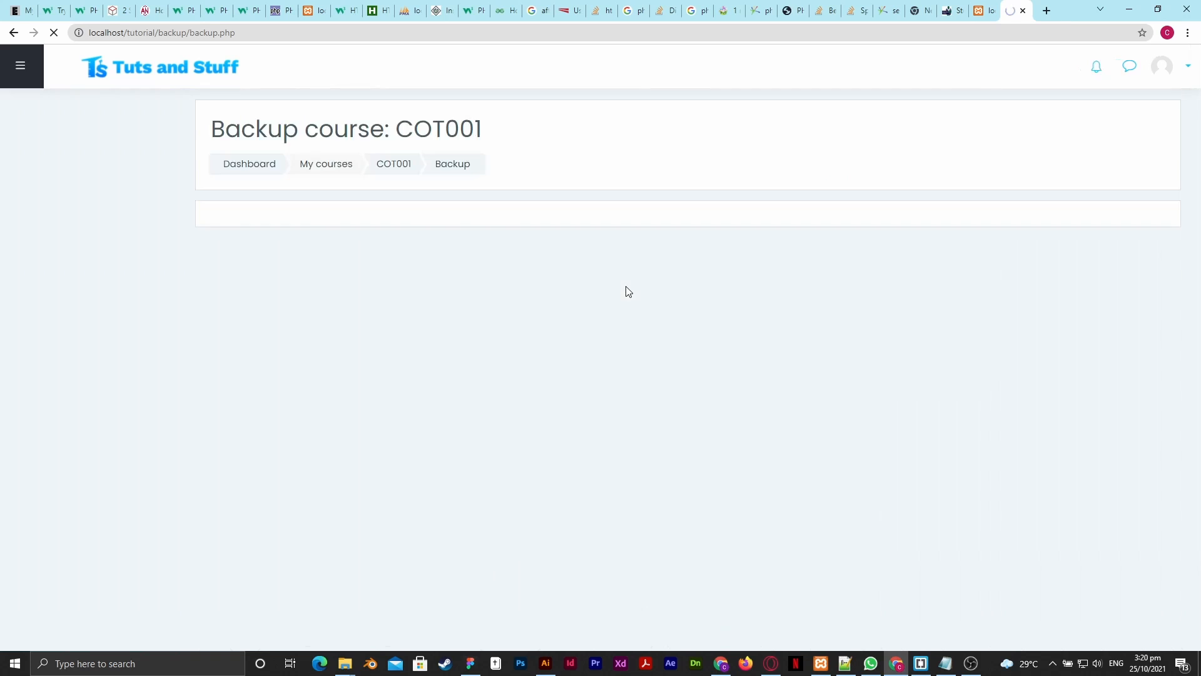
{"action": "scroll", "coordinate": [623, 297], "scroll_direction": "down", "scroll_amount": 2}
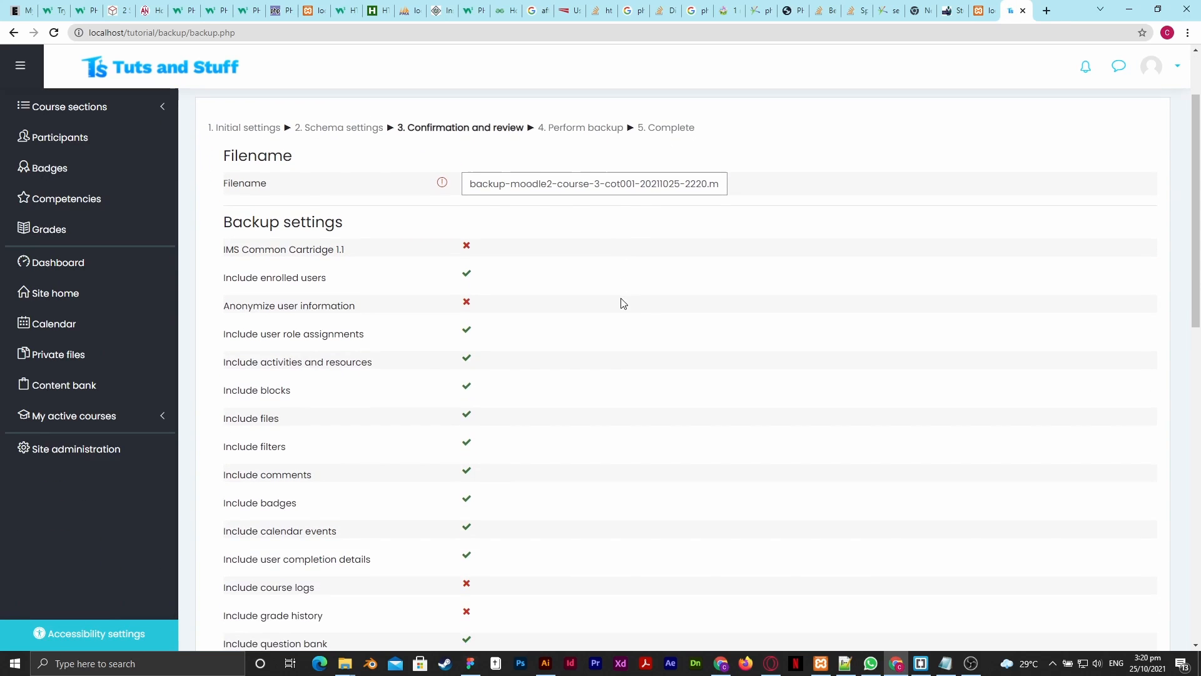
{"action": "left_click_drag", "start_coordinate": [468, 162], "coordinate": [751, 167]}
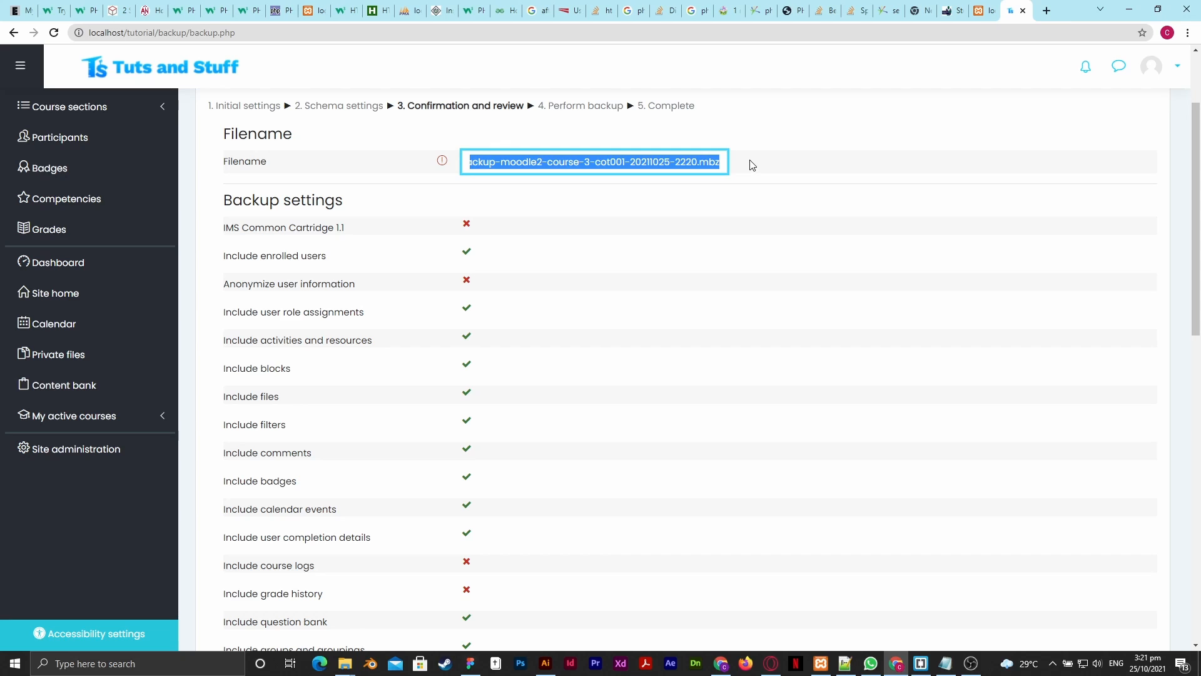
{"action": "left_click", "coordinate": [446, 166]}
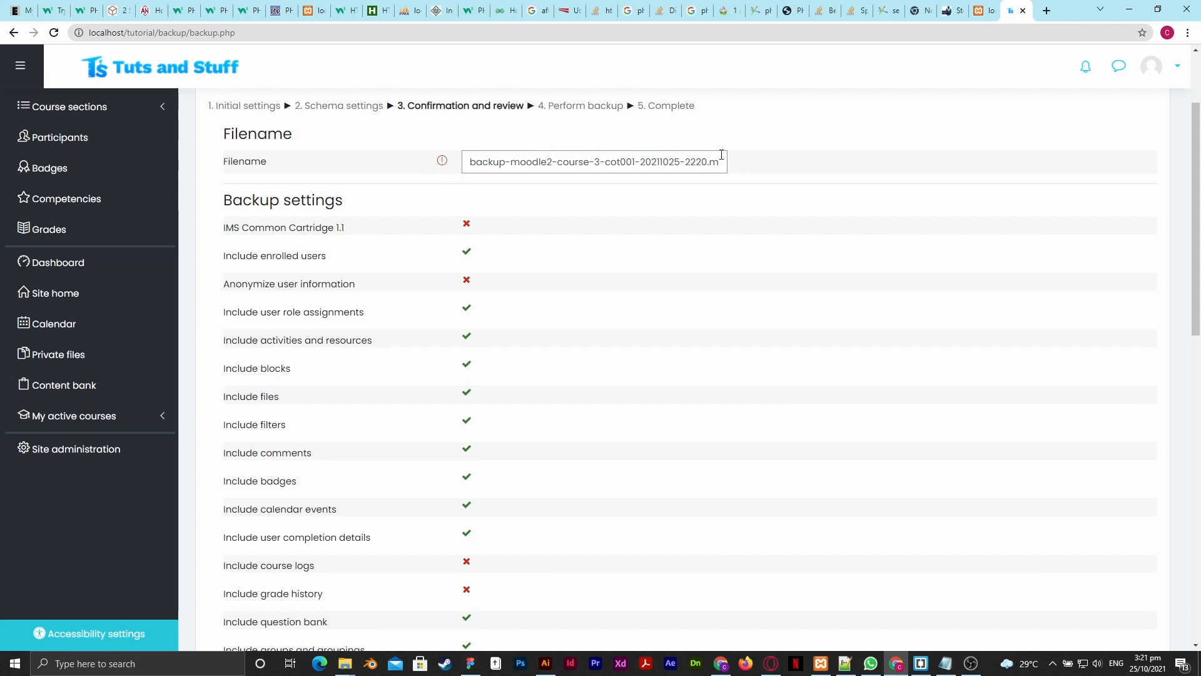
{"action": "left_click_drag", "start_coordinate": [711, 161], "coordinate": [736, 163]}
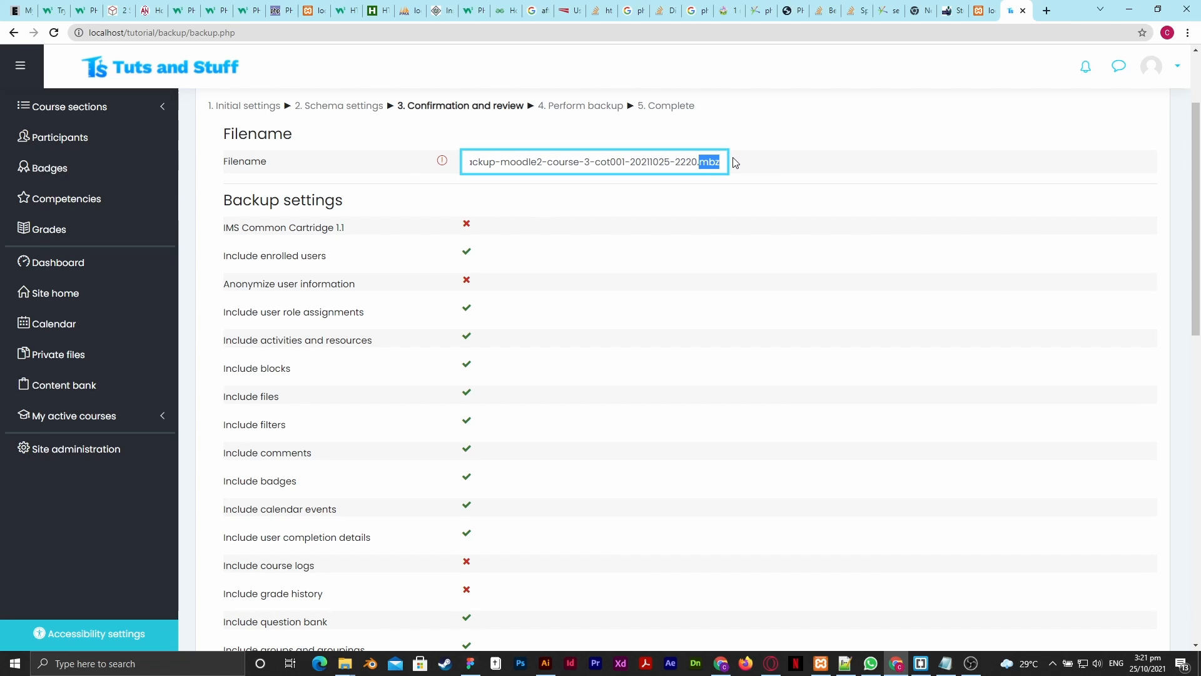
{"action": "left_click", "coordinate": [699, 161]}
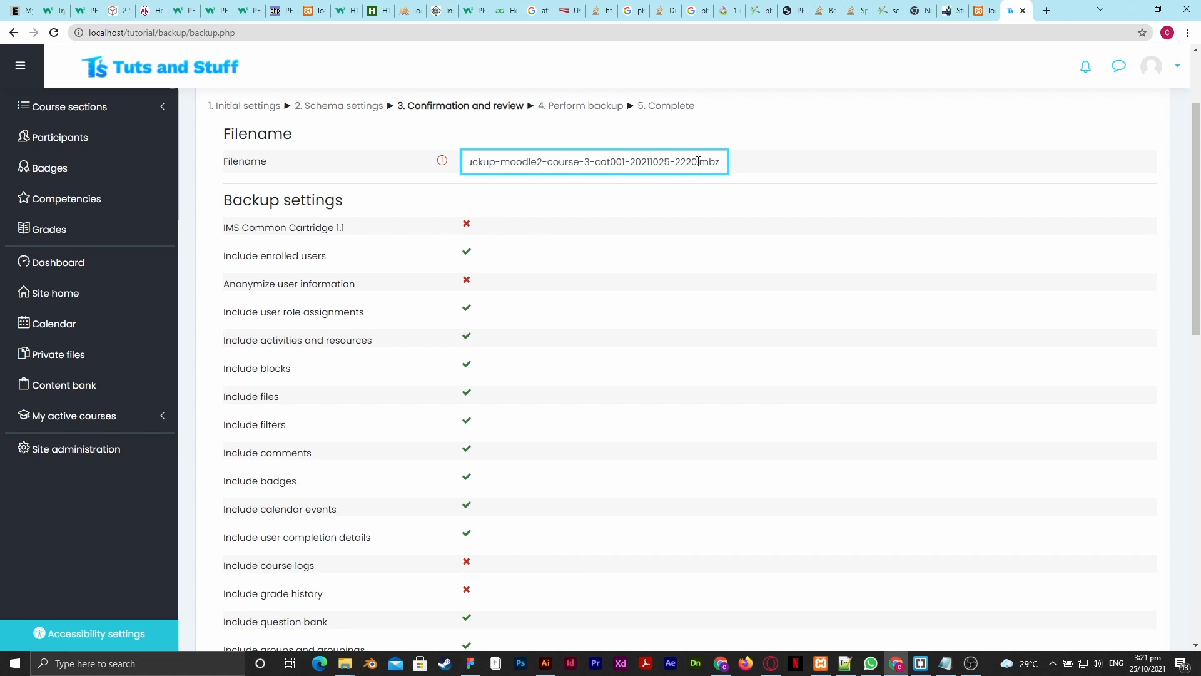
{"action": "left_click_drag", "start_coordinate": [701, 162], "coordinate": [724, 163]}
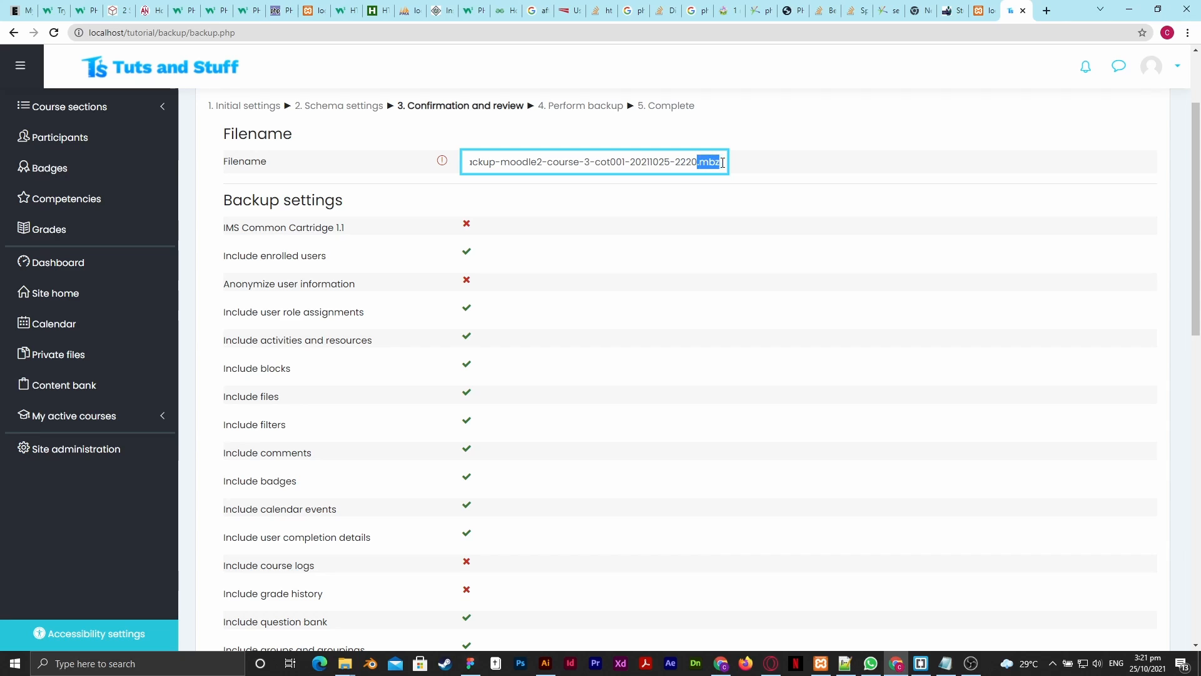
{"action": "left_click", "coordinate": [698, 163]}
{"action": "left_click_drag", "start_coordinate": [697, 162], "coordinate": [730, 171]}
Replace the default backup filename with "Backup October", keeping the .mbz extension.
{"action": "left_click_drag", "start_coordinate": [698, 162], "coordinate": [348, 160]}
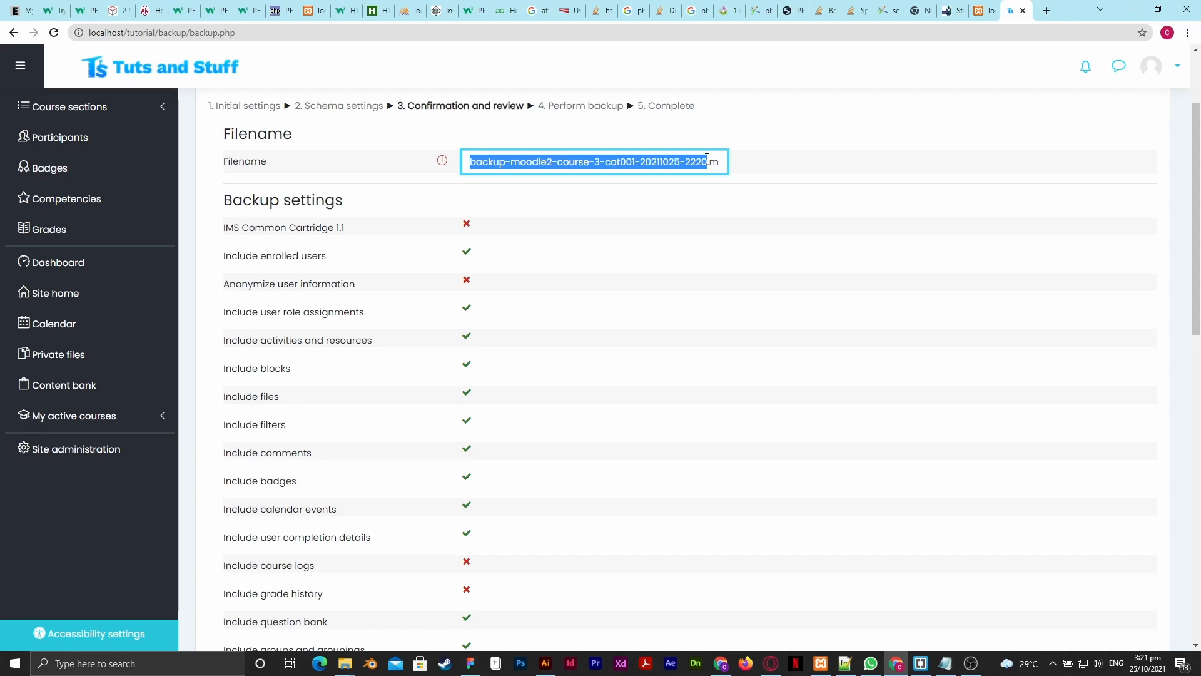
{"action": "type", "text": "Backup.mbz"}
{"action": "key", "text": "ctrl+a"}
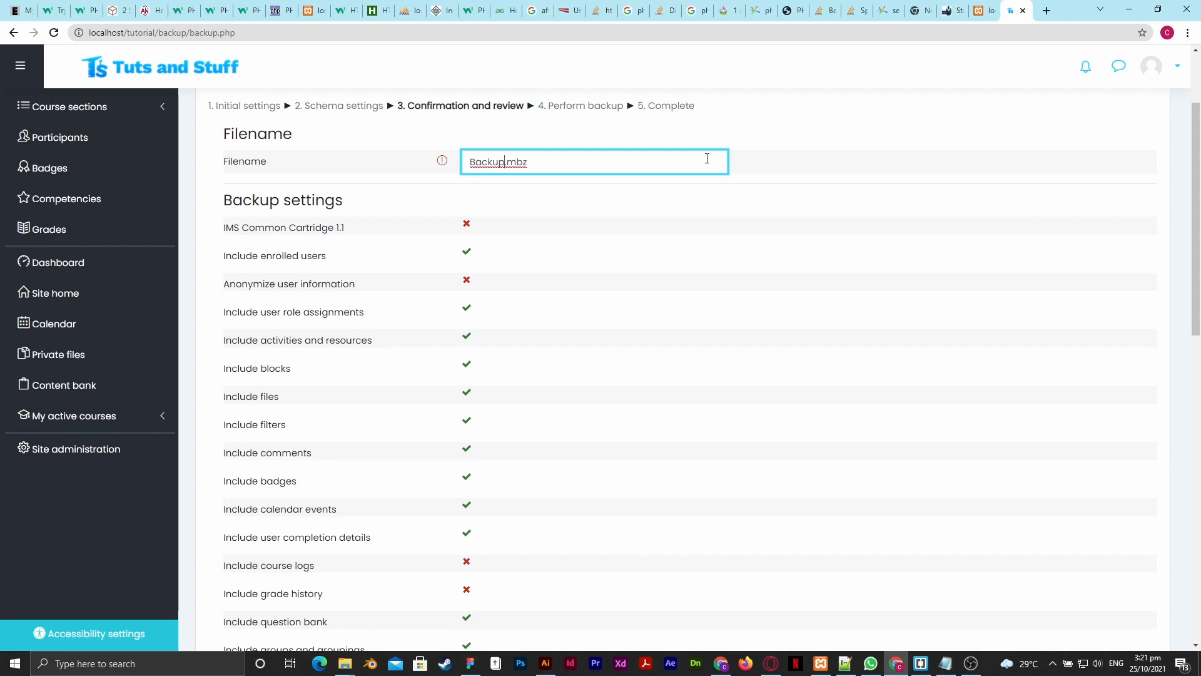
{"action": "key", "text": "Right"}
{"action": "key", "text": "Left"}
{"action": "key", "text": "Left"}
{"action": "key", "text": "Left"}
{"action": "key", "text": "Left"}
{"action": "type", "text": "October"}
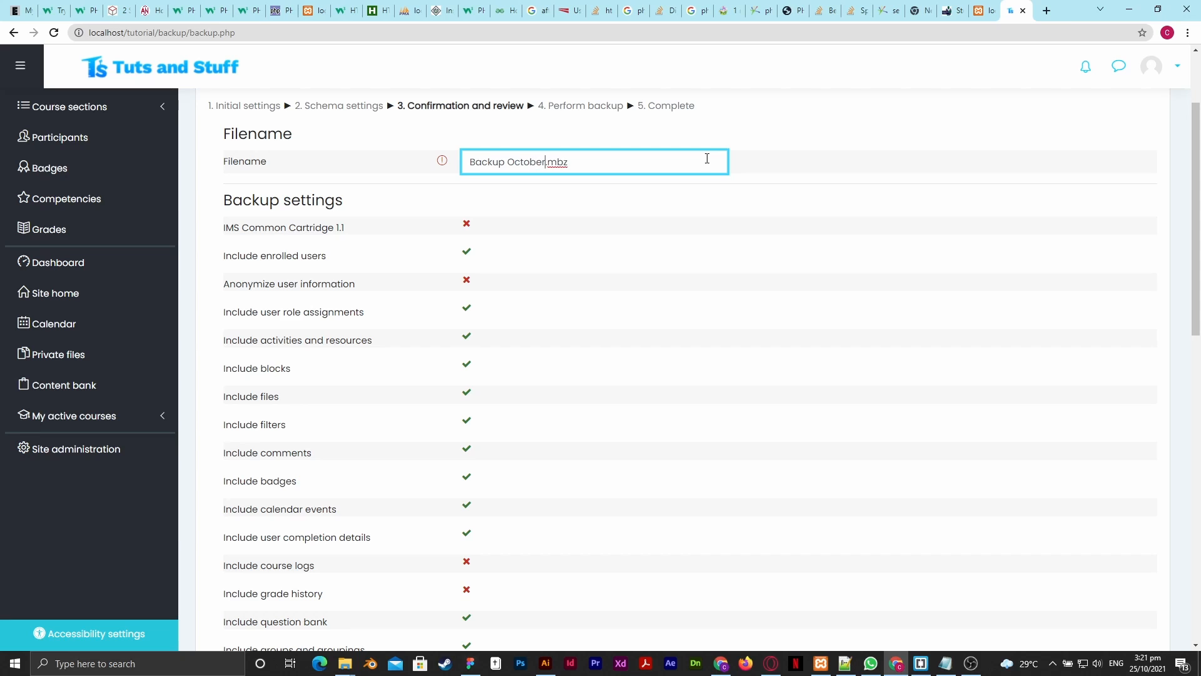
Replace the space in the backup filename with a hyphen and add "-2021" before the .mbz extension.
{"action": "key", "text": "Left"}
{"action": "key", "text": "Left"}
{"action": "key", "text": "Left"}
{"action": "key", "text": "Left"}
{"action": "key", "text": "Left"}
{"action": "key", "text": "Left"}
{"action": "key", "text": "Left"}
{"action": "key", "text": "BackSpace"}
{"action": "type", "text": "-"}
{"action": "key", "text": "Right"}
{"action": "key", "text": "Right"}
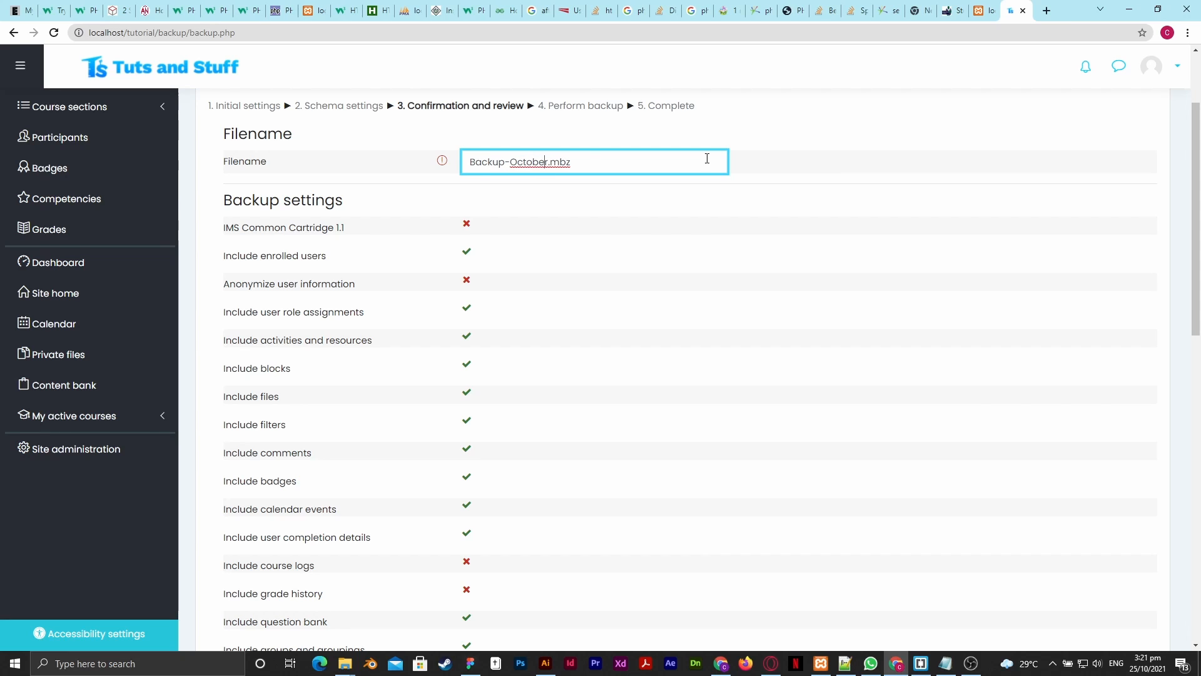
{"action": "key", "text": "Right"}
{"action": "key", "text": "Right"}
{"action": "key", "text": "Right"}
{"action": "key", "text": "Right"}
{"action": "key", "text": "Right"}
{"action": "key", "text": "Right"}
{"action": "key", "text": "BackSpace"}
{"action": "type", "text": "-2021"}
Review the backup filename, its extension, the chosen backup settings and the list of included course items.
{"action": "left_click_drag", "start_coordinate": [574, 162], "coordinate": [468, 162]}
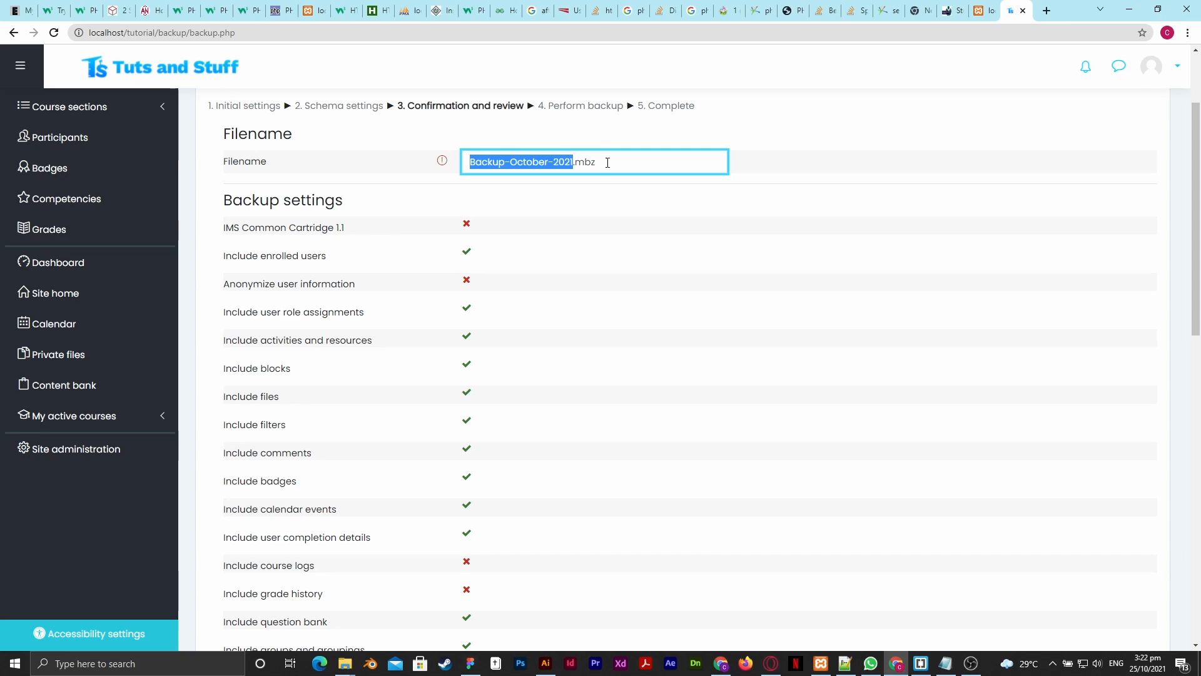
{"action": "left_click_drag", "start_coordinate": [605, 162], "coordinate": [573, 164]}
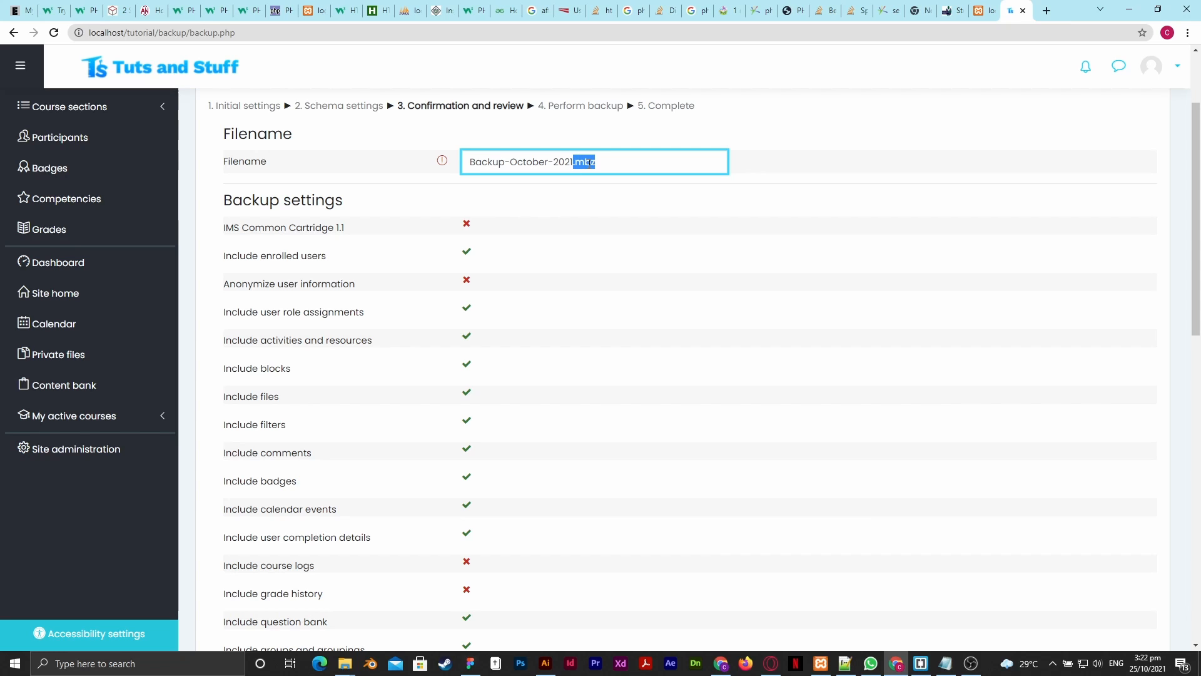
{"action": "left_click", "coordinate": [601, 134]}
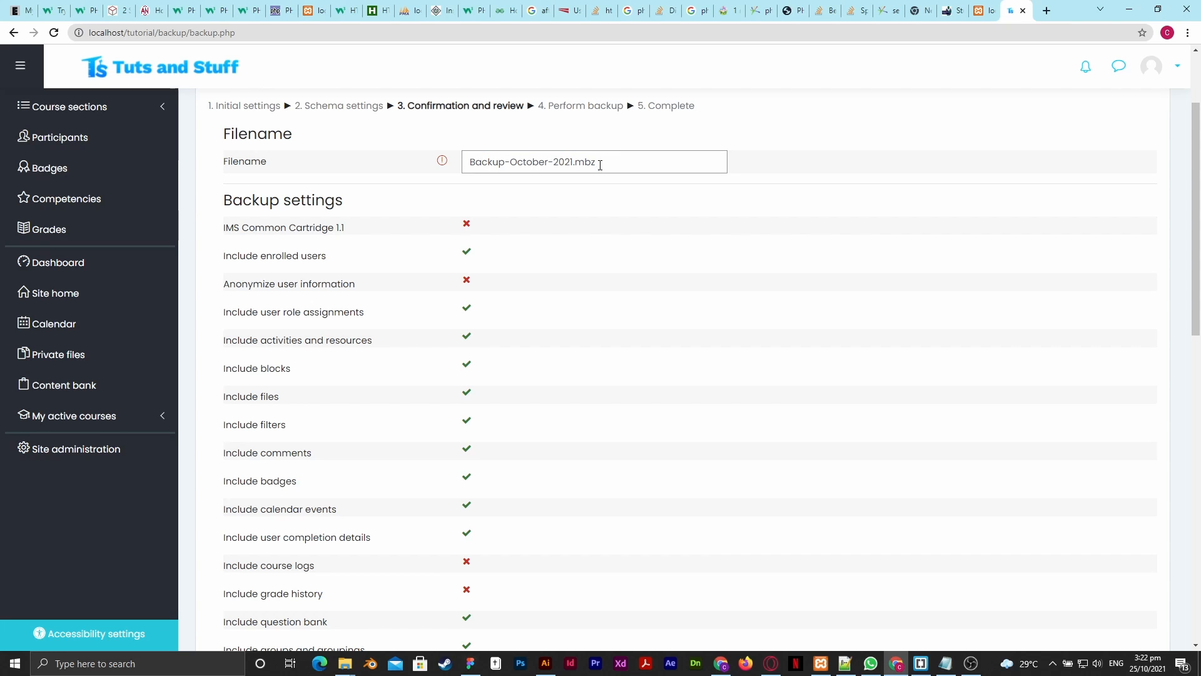
{"action": "left_click_drag", "start_coordinate": [596, 162], "coordinate": [574, 162]}
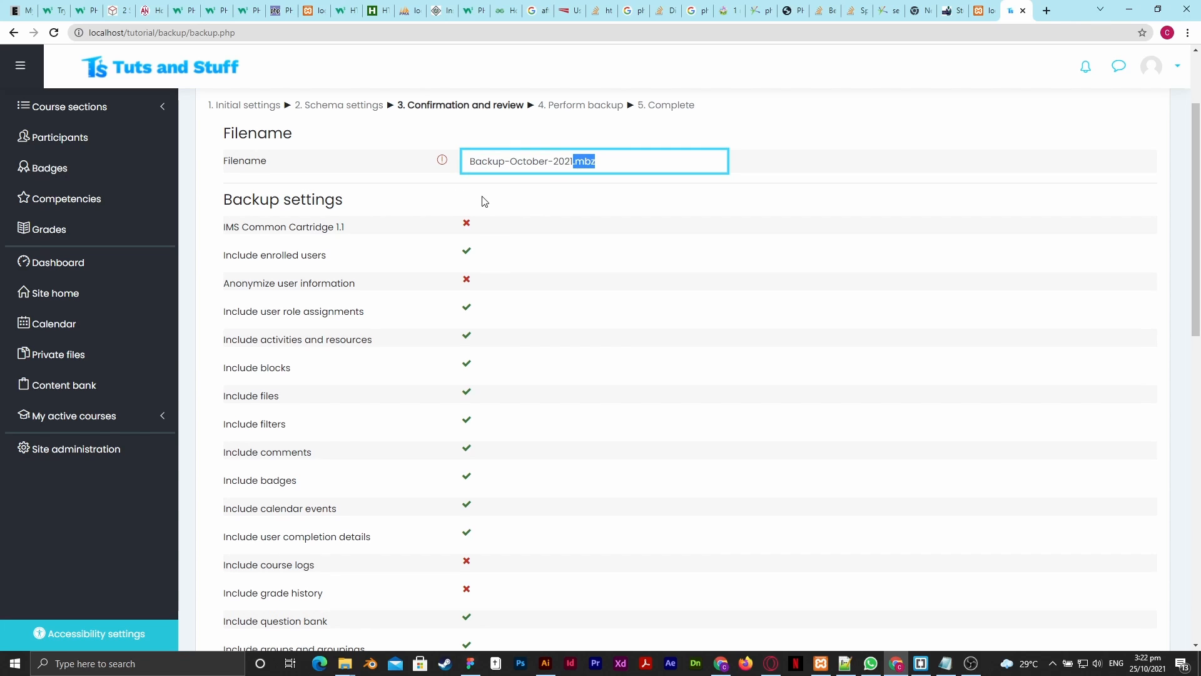
{"action": "scroll", "coordinate": [483, 197], "scroll_direction": "down", "scroll_amount": 9}
{"action": "scroll", "coordinate": [484, 194], "scroll_direction": "down", "scroll_amount": 4}
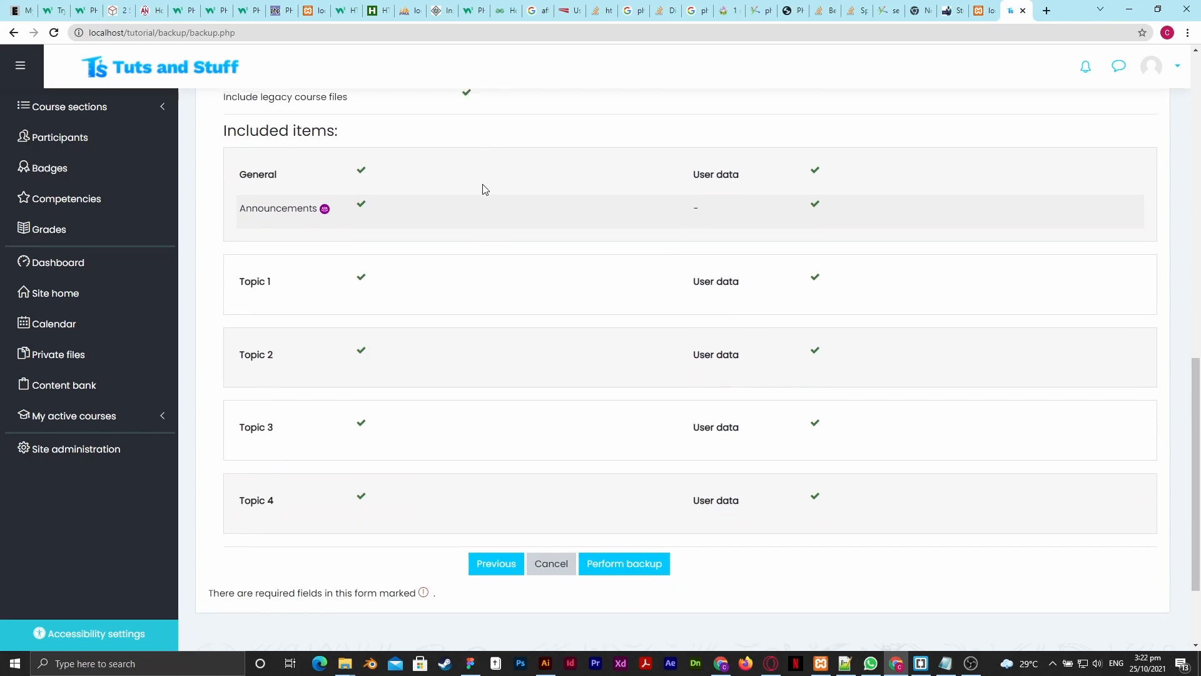
{"action": "scroll", "coordinate": [415, 271], "scroll_direction": "up", "scroll_amount": 3}
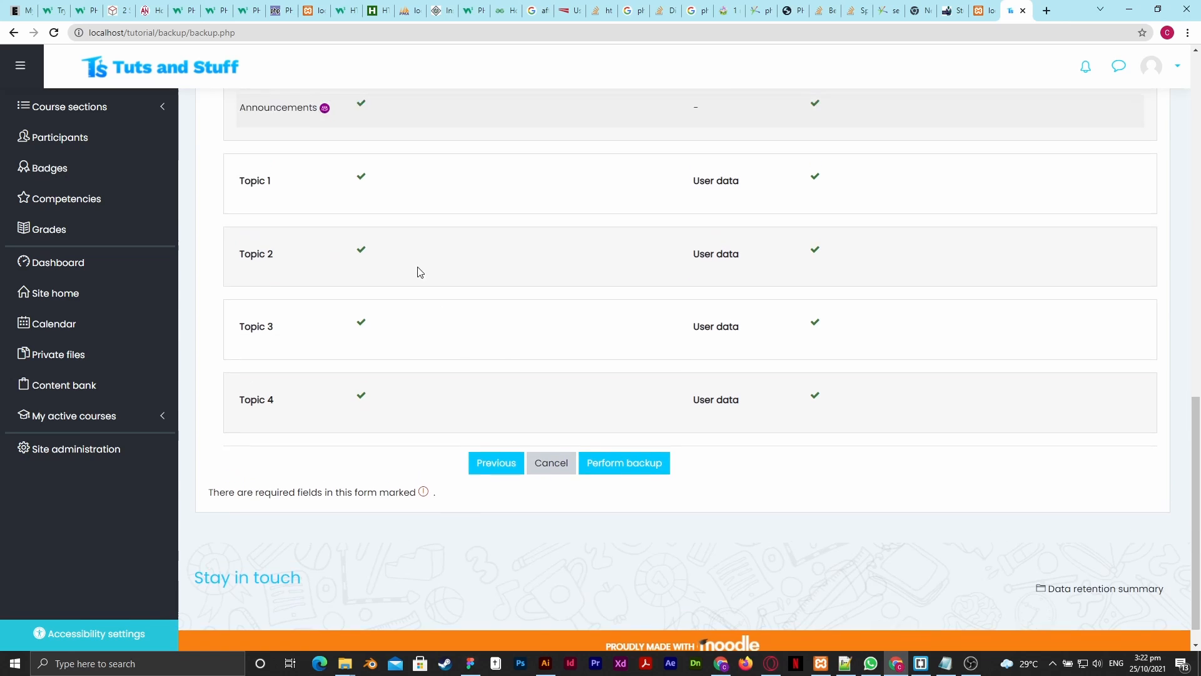
{"action": "scroll", "coordinate": [571, 233], "scroll_direction": "down", "scroll_amount": 3}
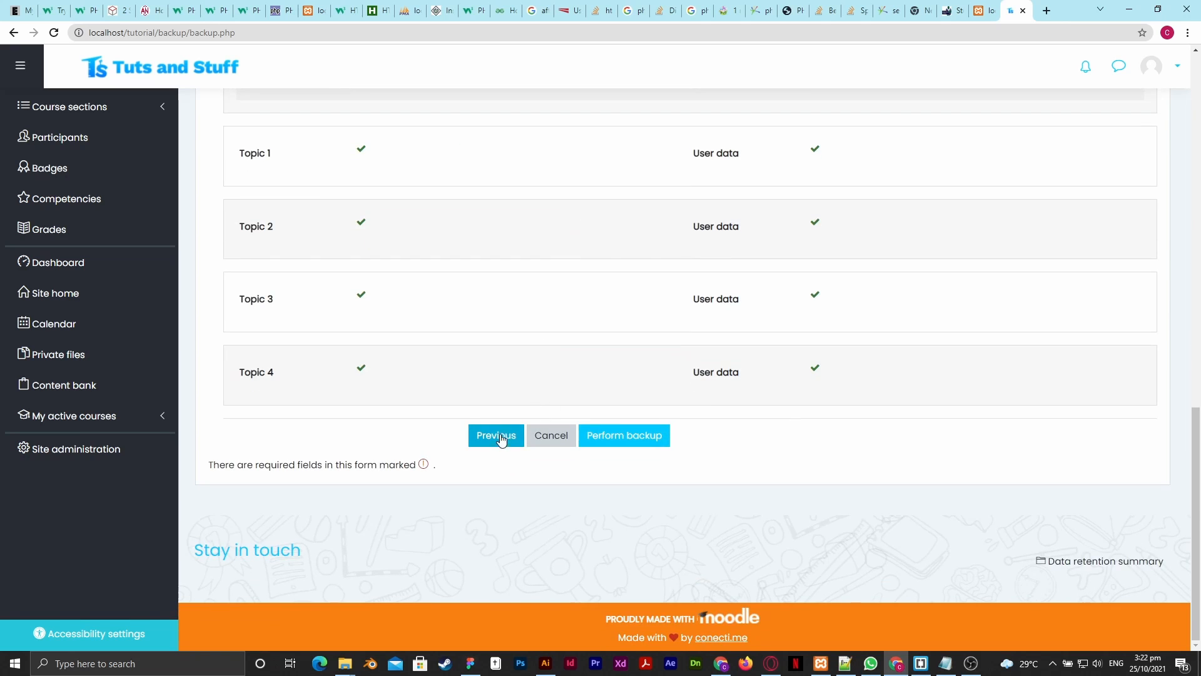
{"action": "scroll", "coordinate": [525, 300], "scroll_direction": "up", "scroll_amount": 10}
{"action": "scroll", "coordinate": [530, 276], "scroll_direction": "down", "scroll_amount": 10}
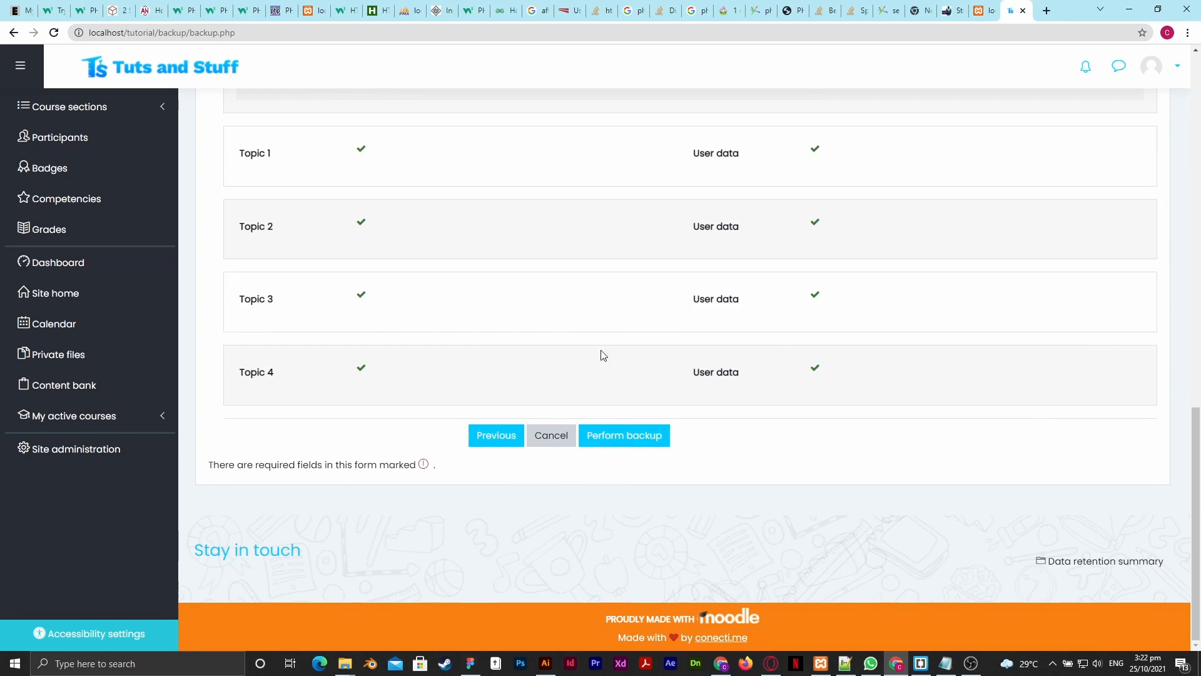
Perform the backup and continue to the course backup area listing the stored backup files.
{"action": "left_click", "coordinate": [641, 445]}
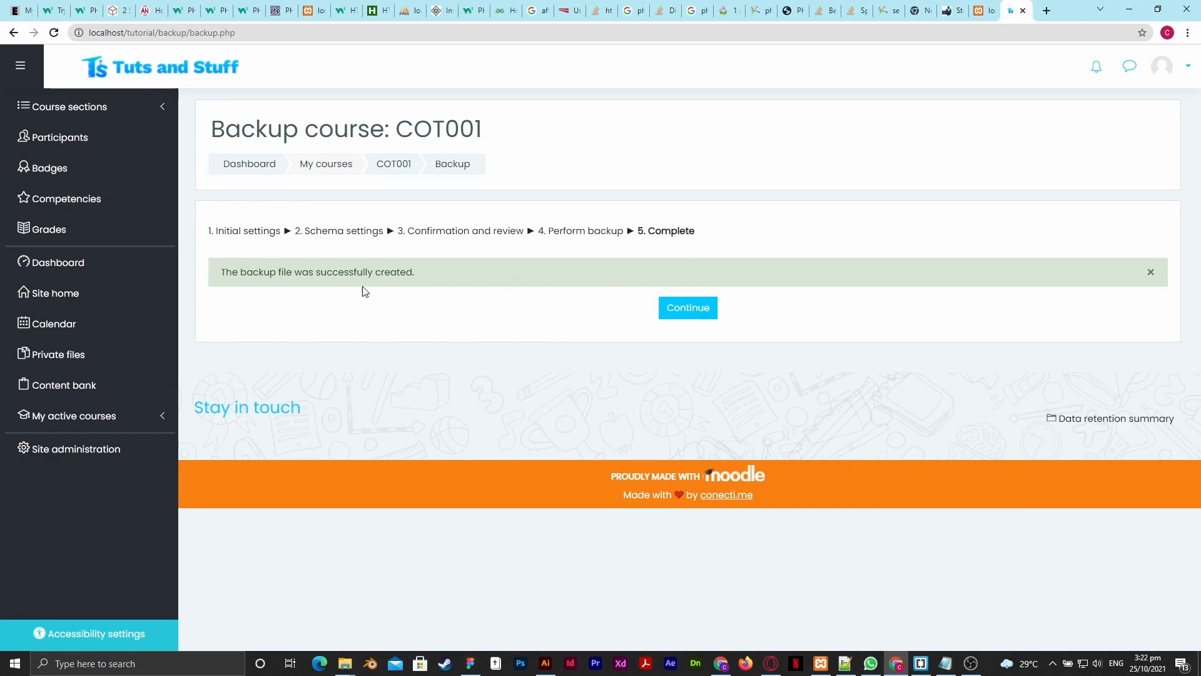
{"action": "left_click_drag", "start_coordinate": [415, 274], "coordinate": [209, 270]}
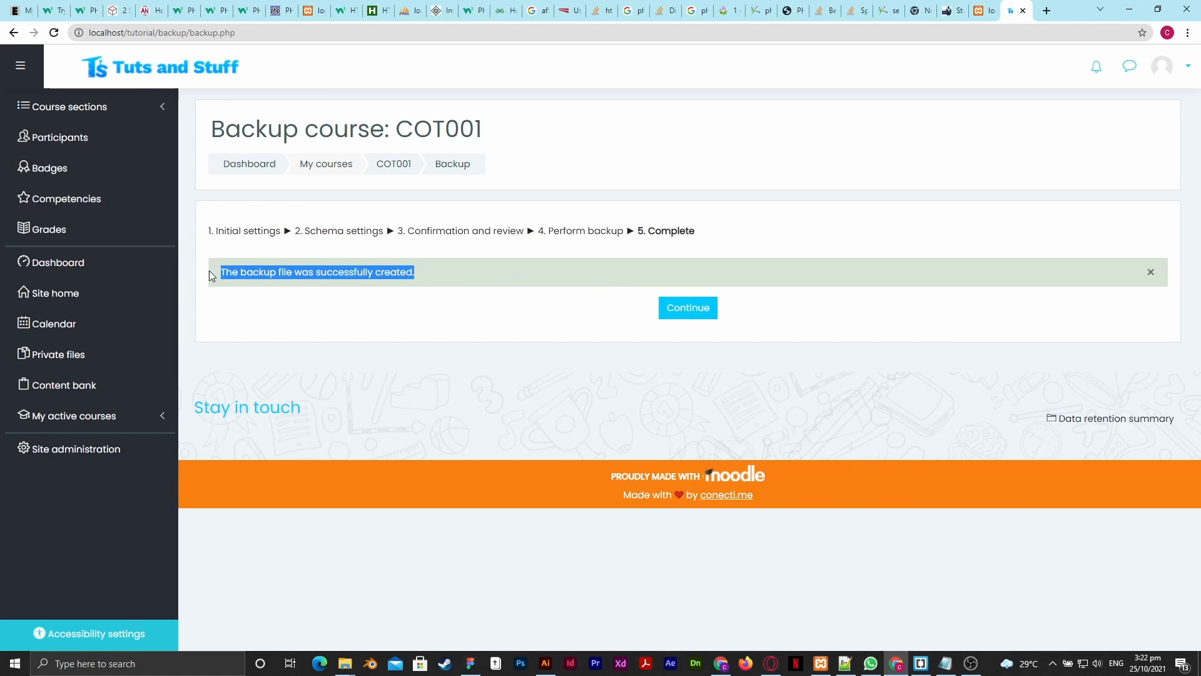
{"action": "left_click", "coordinate": [688, 313]}
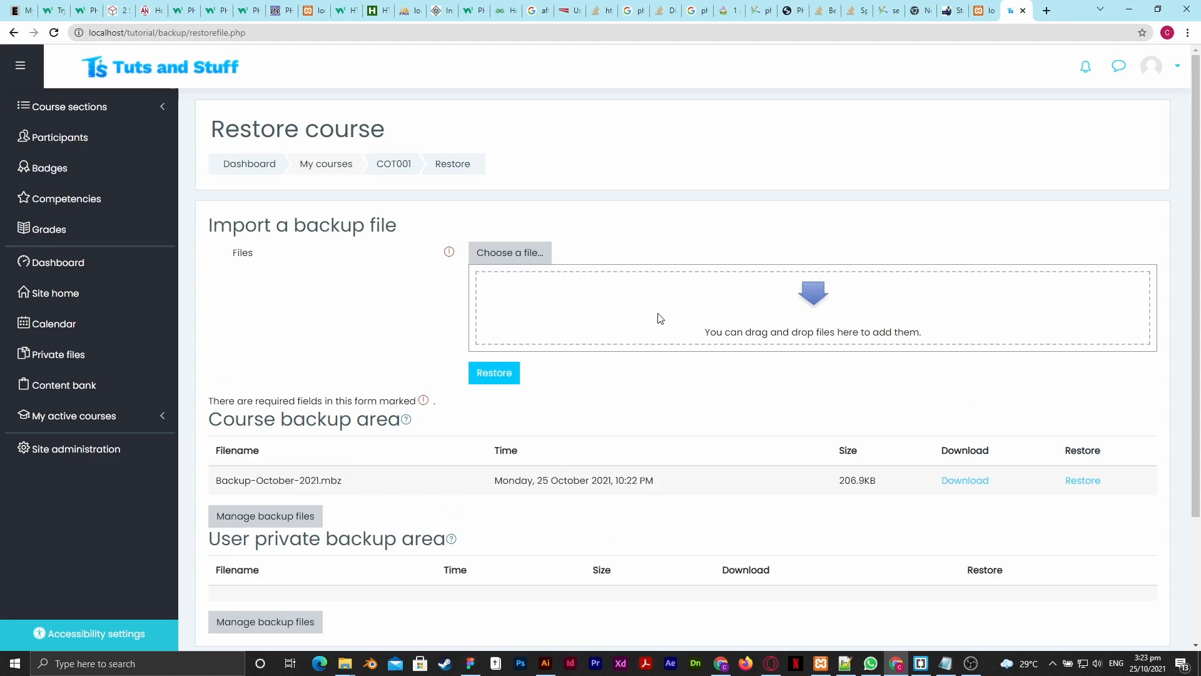
{"action": "scroll", "coordinate": [661, 319], "scroll_direction": "down", "scroll_amount": 3}
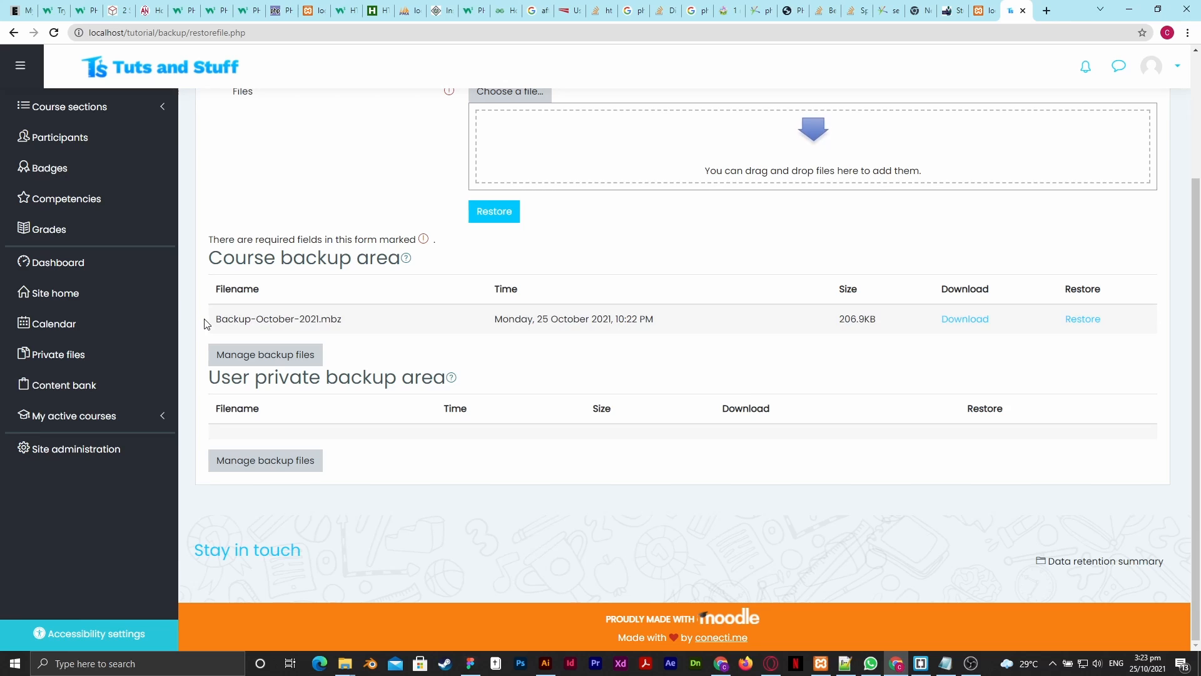
Examine the filename, creation time, size and download option of the entry in the course backup area.
{"action": "left_click_drag", "start_coordinate": [207, 321], "coordinate": [362, 324]}
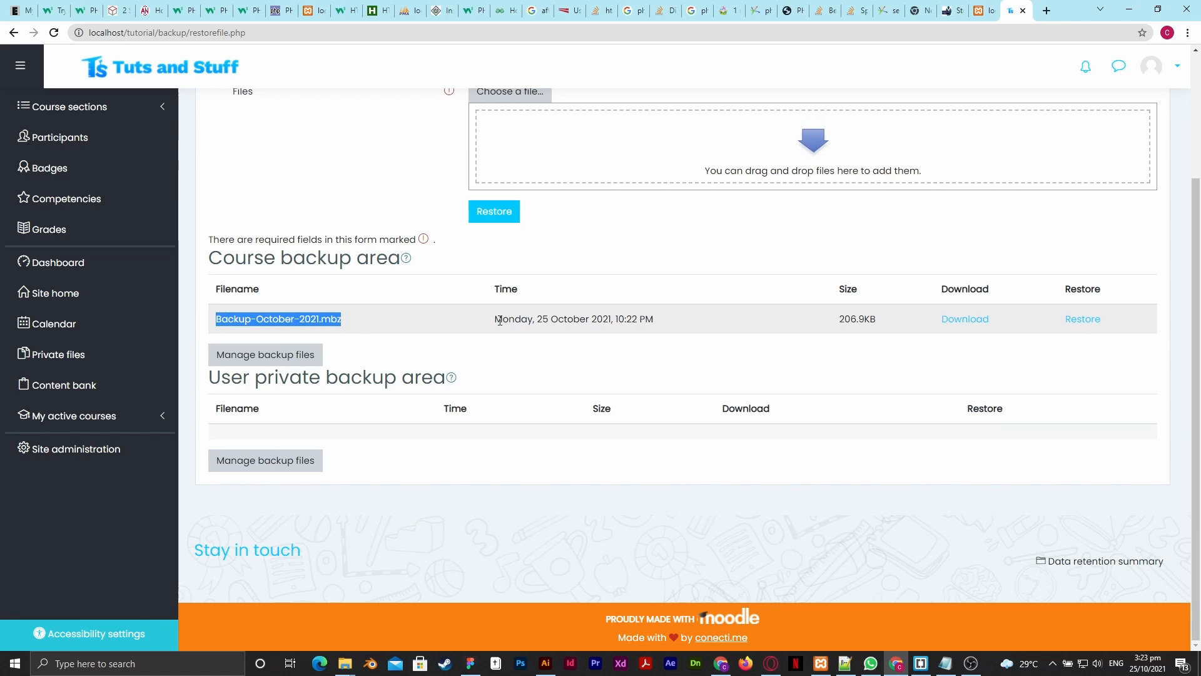
{"action": "left_click_drag", "start_coordinate": [500, 321], "coordinate": [692, 325]}
{"action": "left_click_drag", "start_coordinate": [832, 321], "coordinate": [996, 314]}
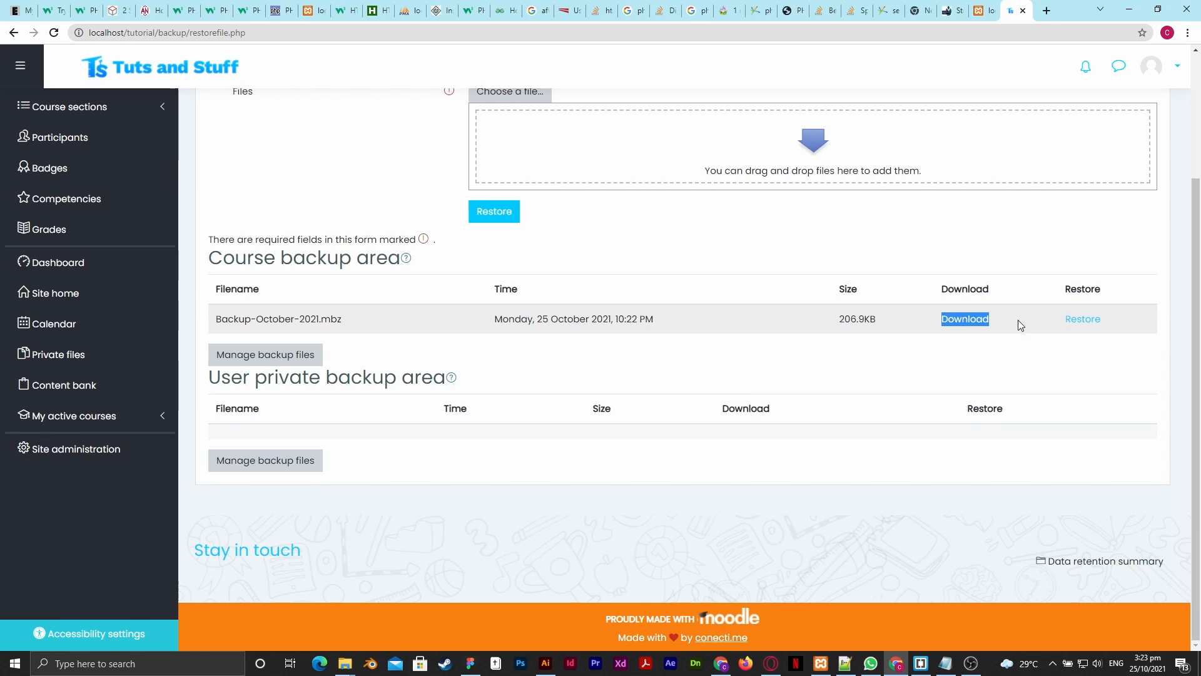
{"action": "left_click", "coordinate": [1010, 292]}
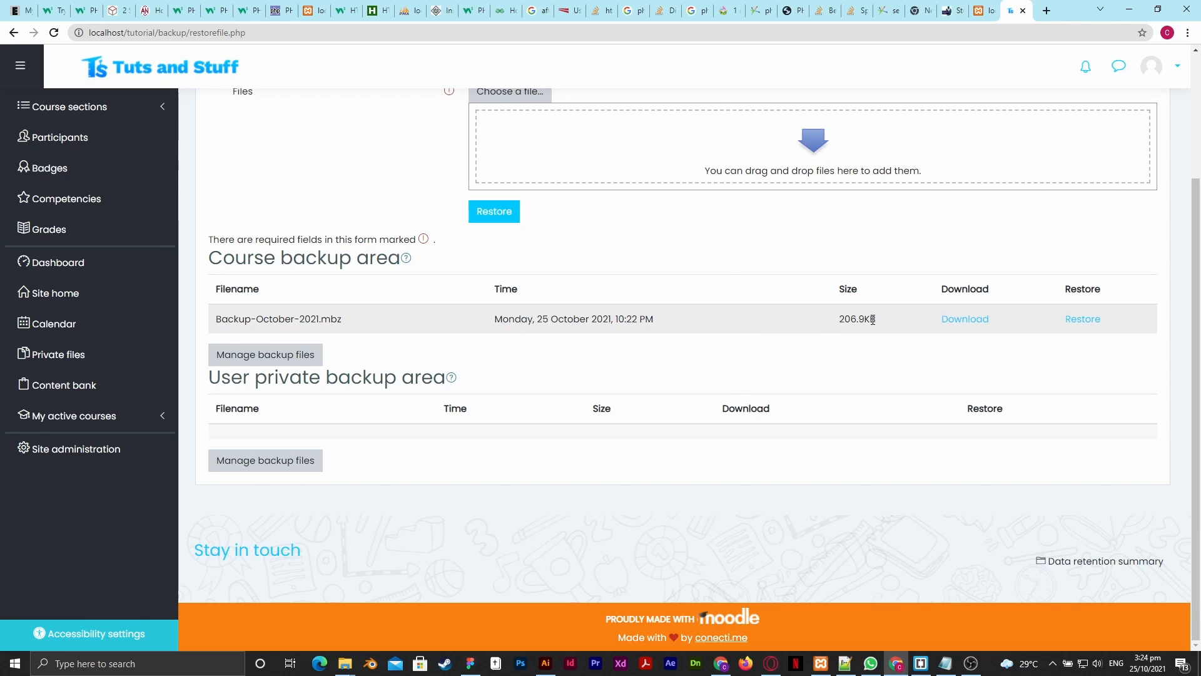
Return to the COT001 course page and open its Restore page.
{"action": "scroll", "coordinate": [668, 295], "scroll_direction": "up", "scroll_amount": 3}
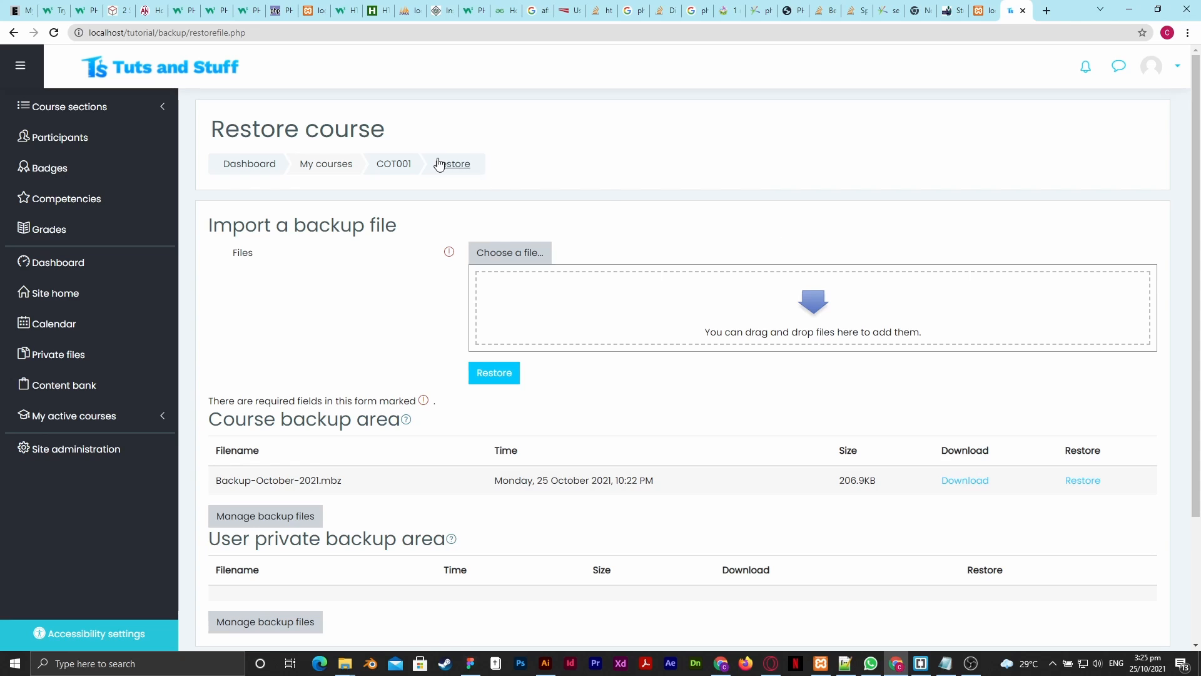
{"action": "left_click", "coordinate": [391, 164]}
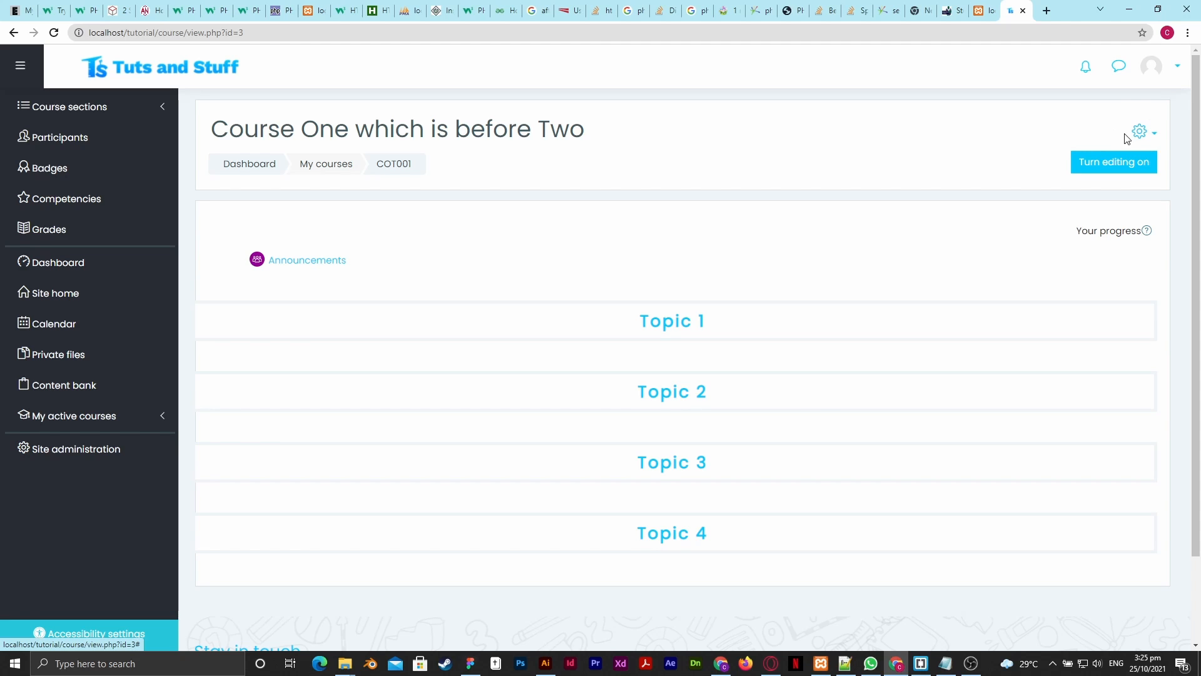
{"action": "left_click", "coordinate": [1150, 132]}
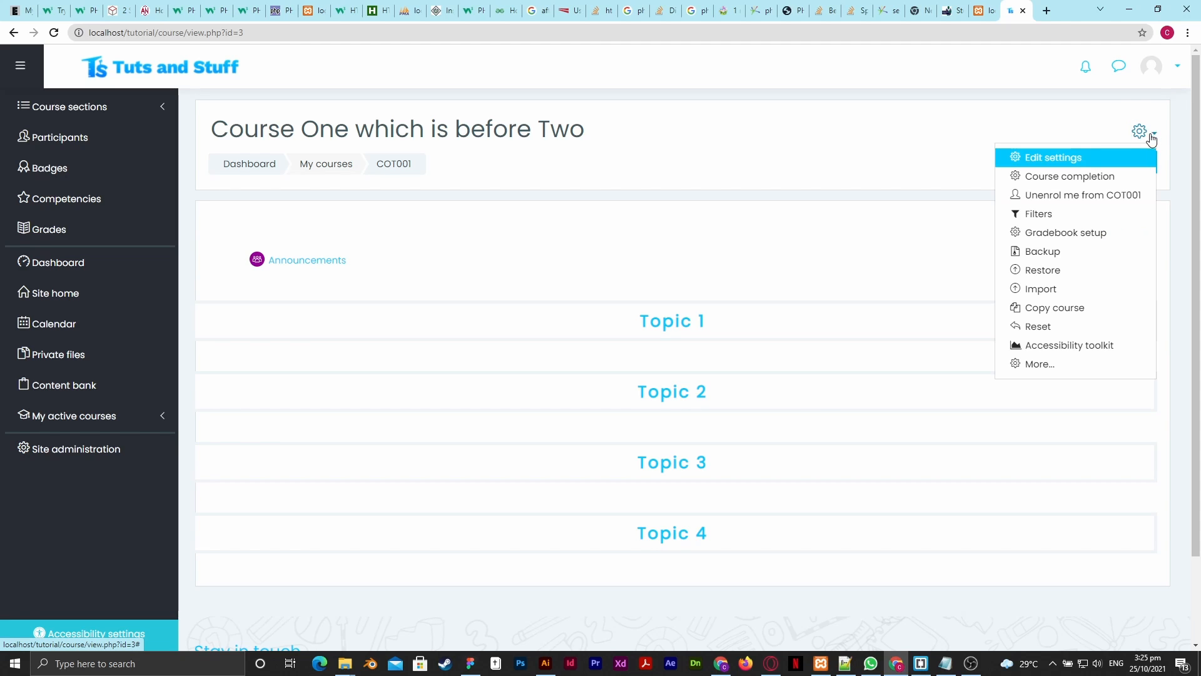
{"action": "left_click", "coordinate": [1056, 273]}
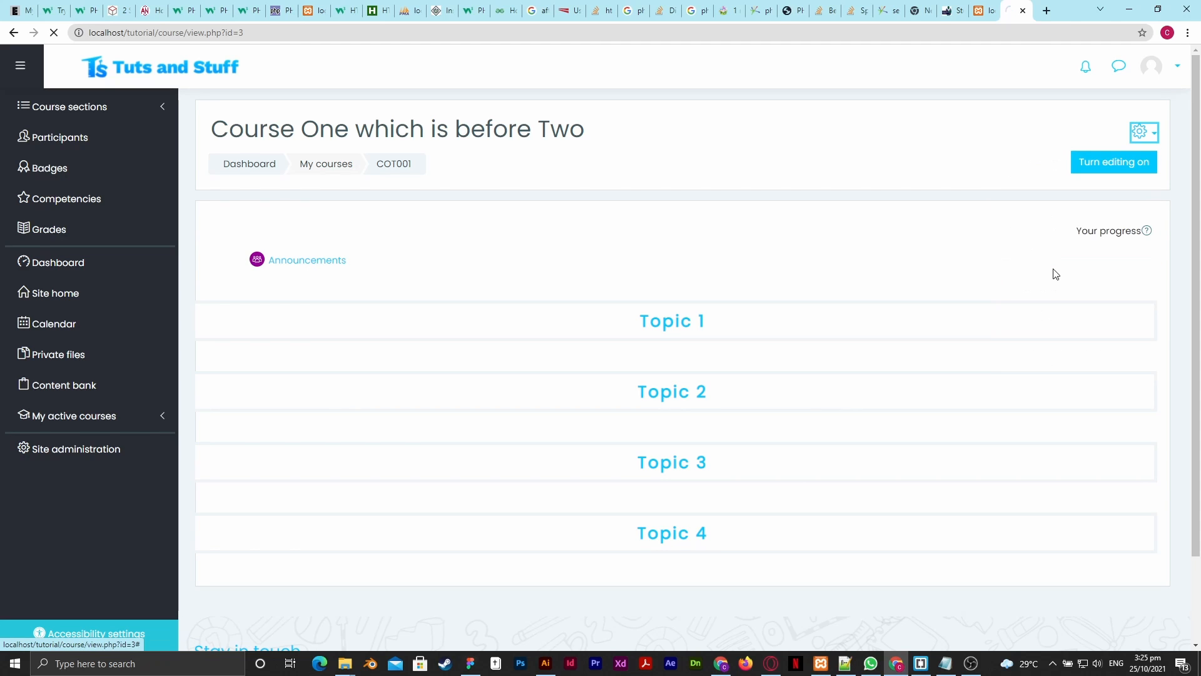
Download Backup-October-2021.mbz from the course backup area and add the downloaded file to the import files area.
{"action": "scroll", "coordinate": [1056, 273], "scroll_direction": "down", "scroll_amount": 2}
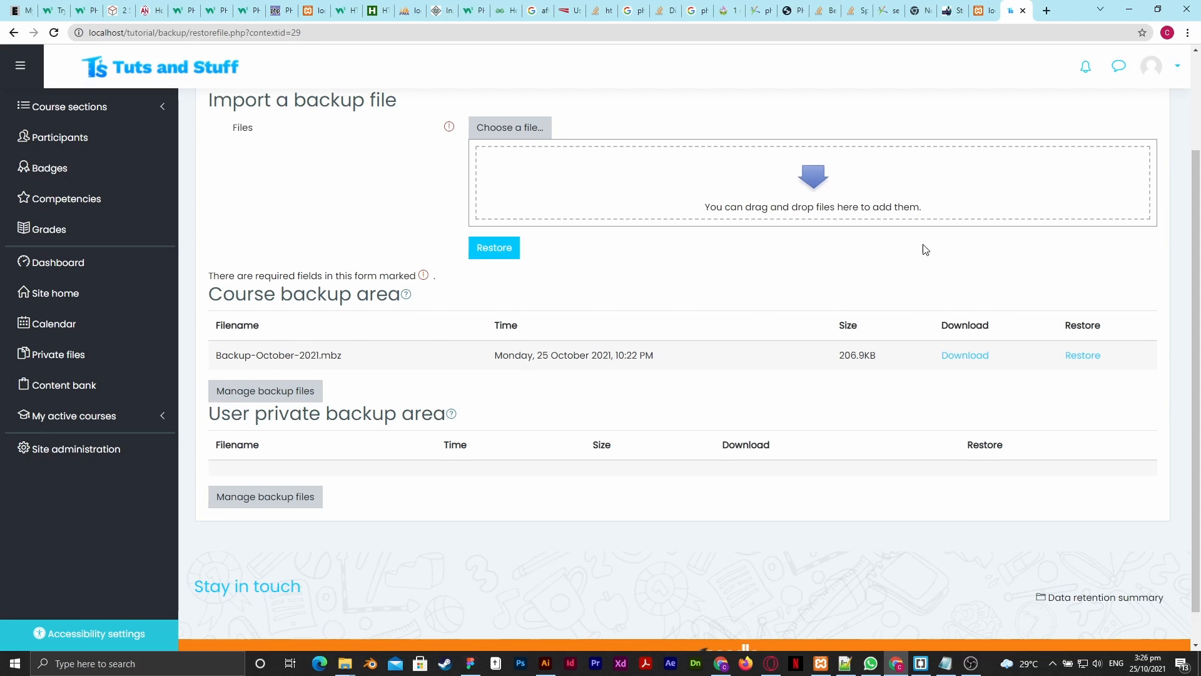
{"action": "scroll", "coordinate": [922, 254], "scroll_direction": "up", "scroll_amount": 2}
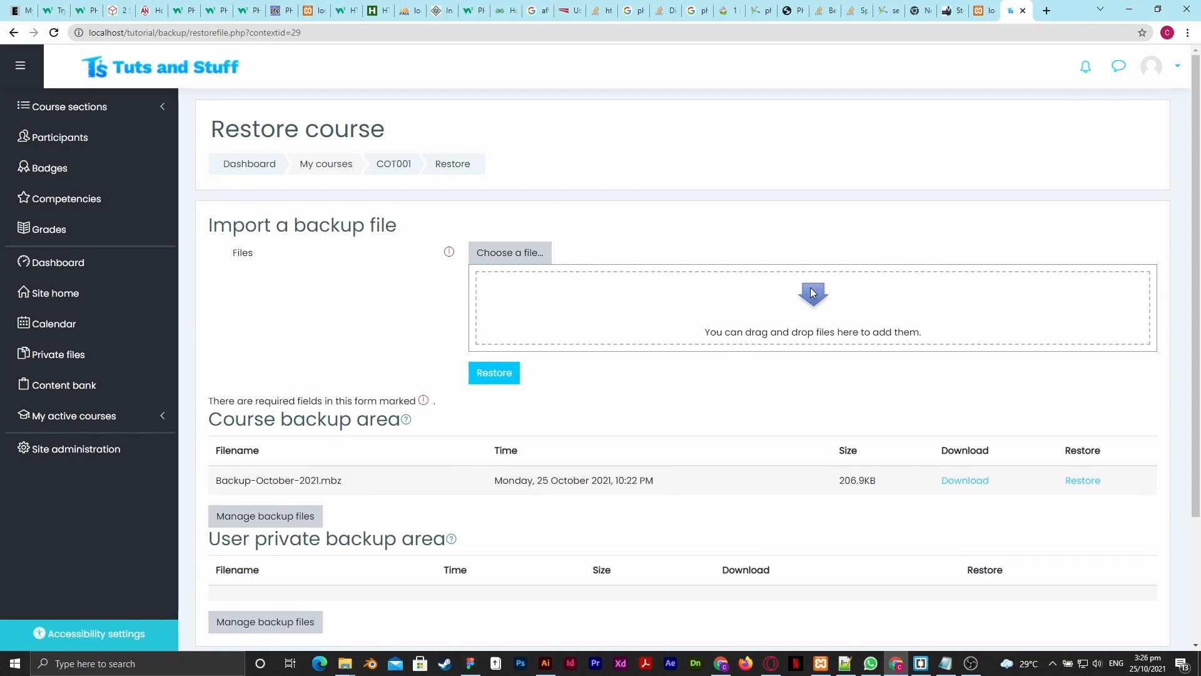
{"action": "left_click", "coordinate": [977, 487]}
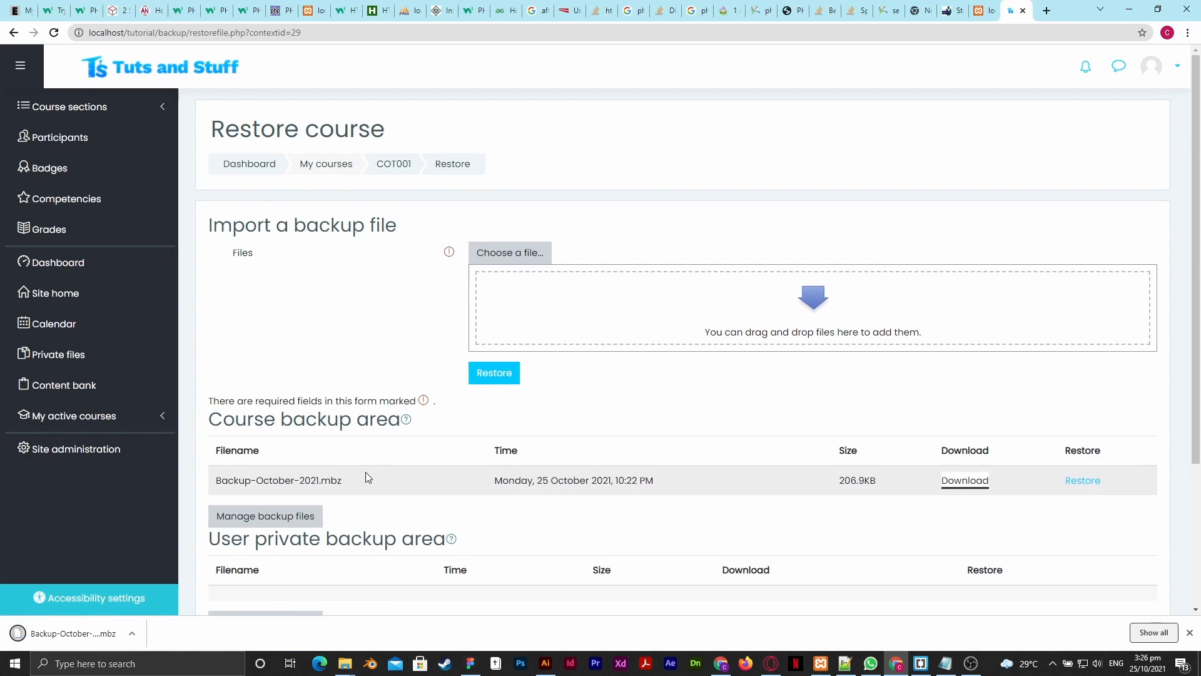
{"action": "left_click_drag", "start_coordinate": [62, 637], "coordinate": [740, 307]}
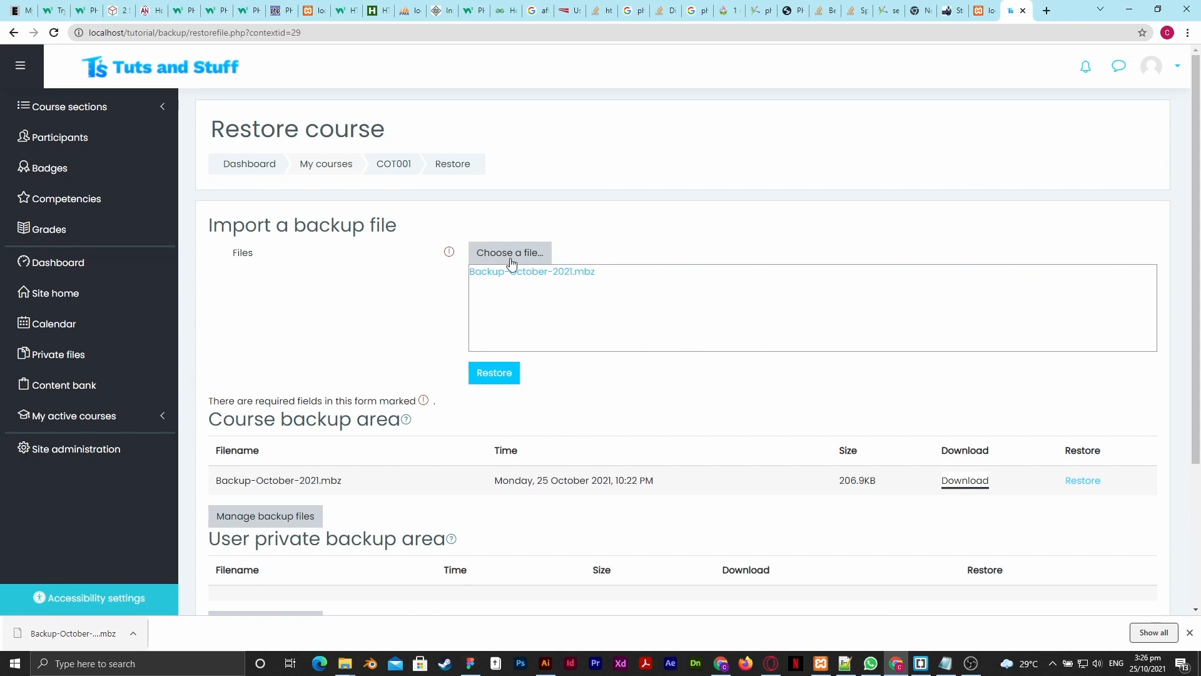
{"action": "left_click", "coordinate": [501, 253]}
{"action": "left_click", "coordinate": [385, 288]}
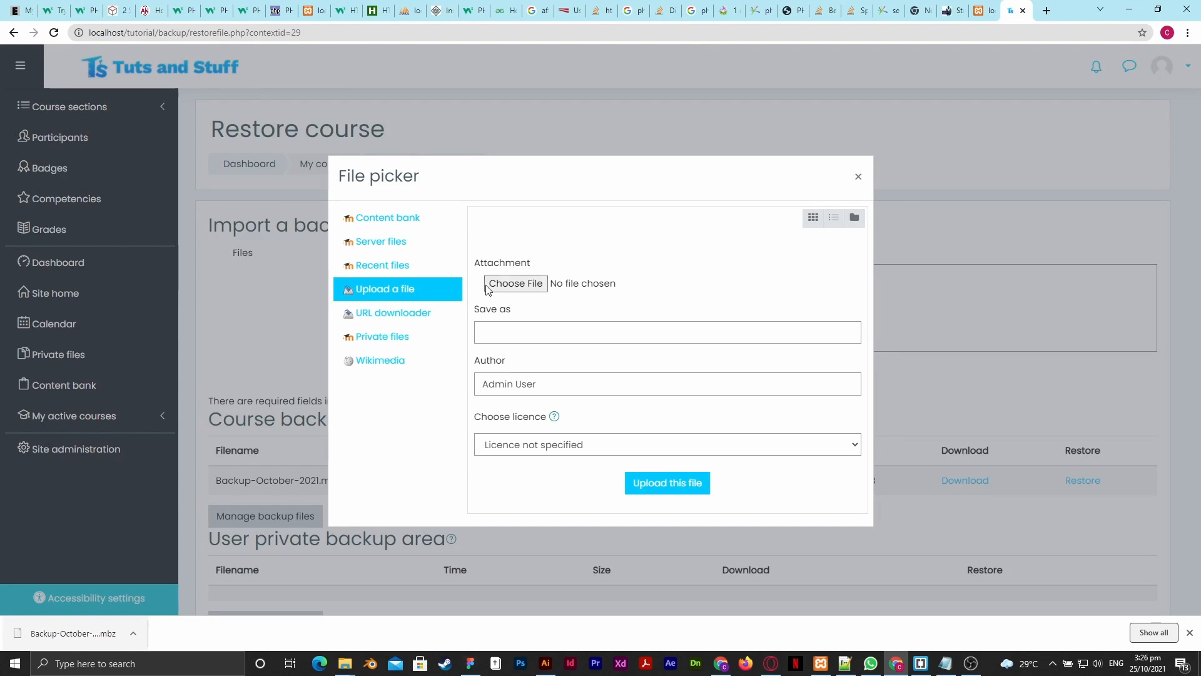
{"action": "left_click", "coordinate": [554, 282]}
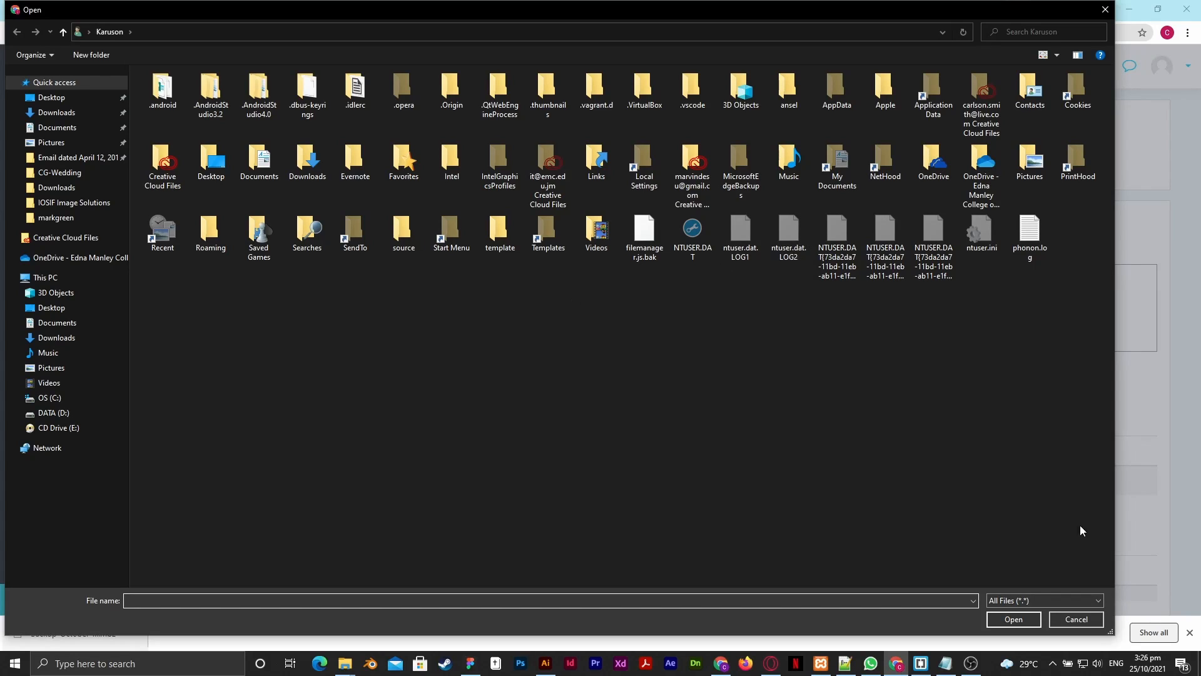
{"action": "left_click", "coordinate": [1077, 621]}
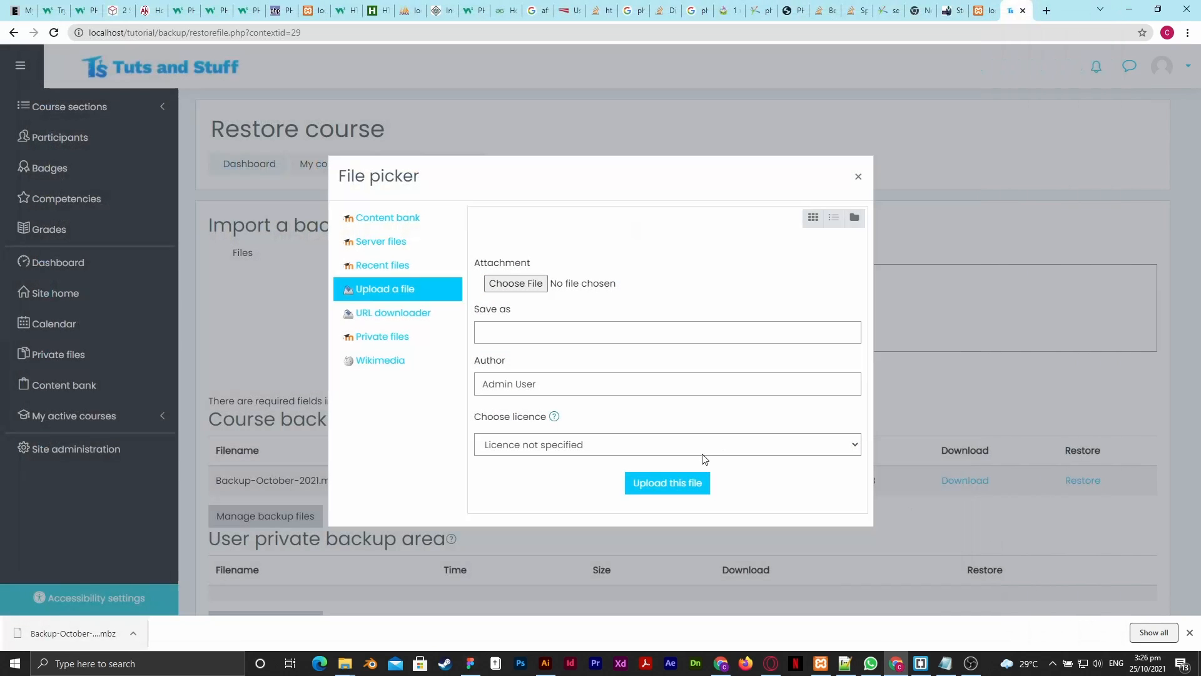
{"action": "left_click", "coordinate": [864, 178]}
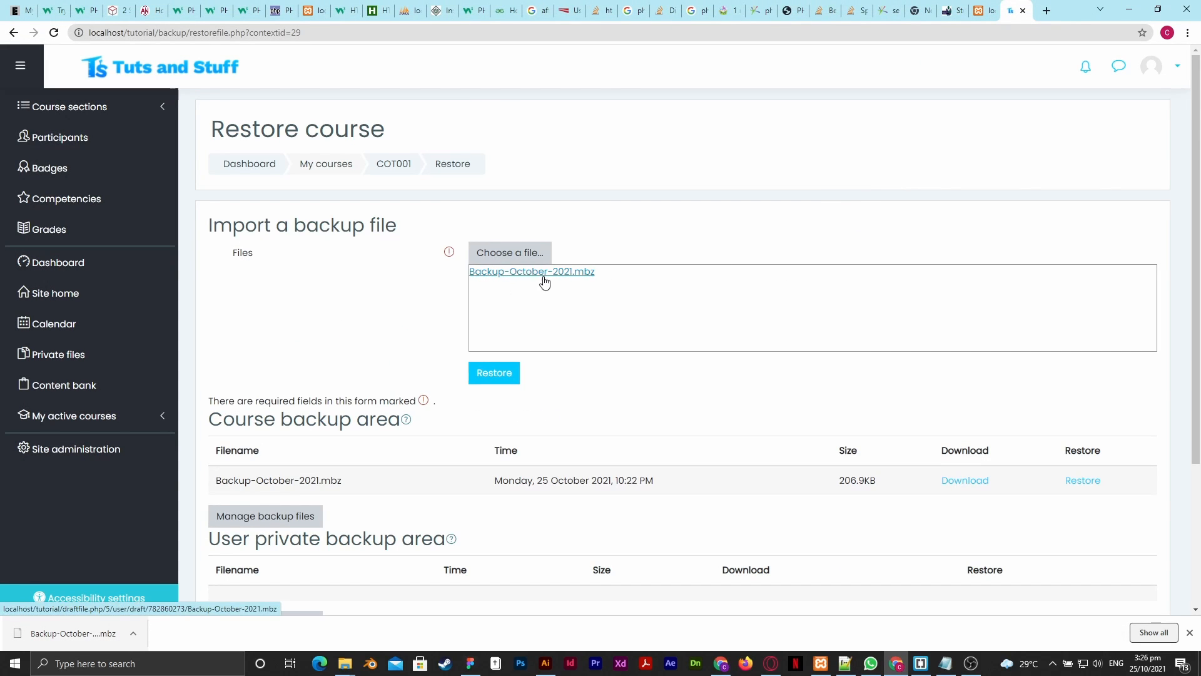
Start restoring the imported Backup-October-2021.mbz, review its backup and course details, and continue to the destination stage.
{"action": "left_click", "coordinate": [503, 378]}
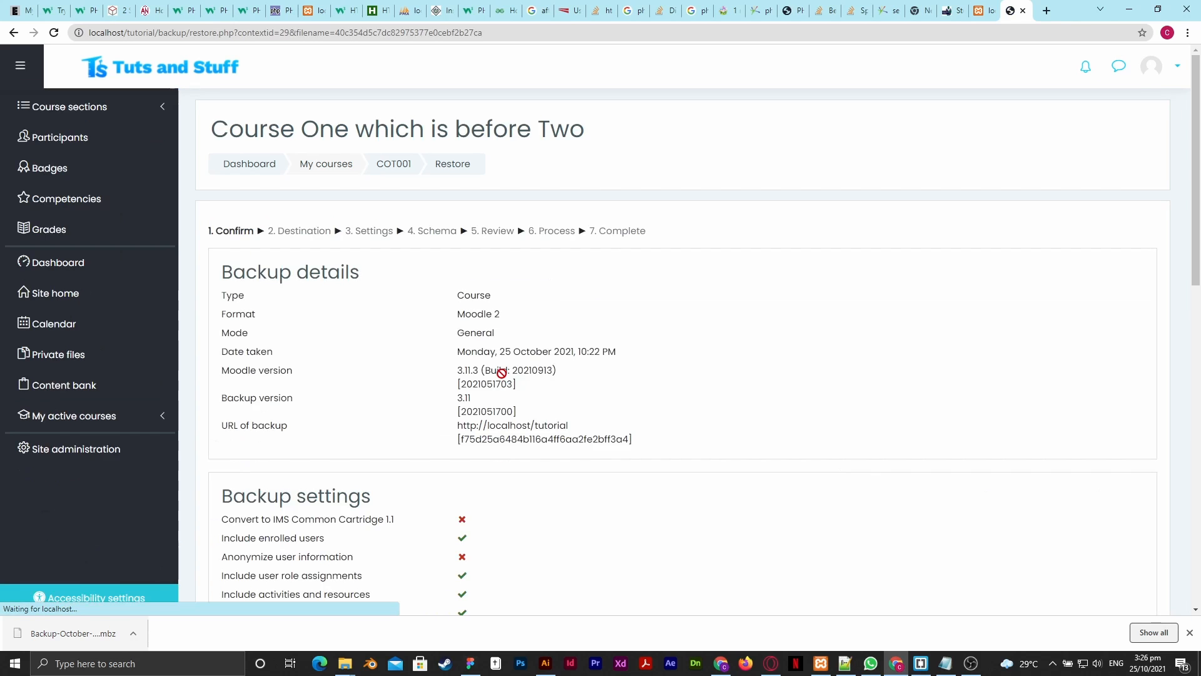
{"action": "scroll", "coordinate": [501, 351], "scroll_direction": "down", "scroll_amount": 4}
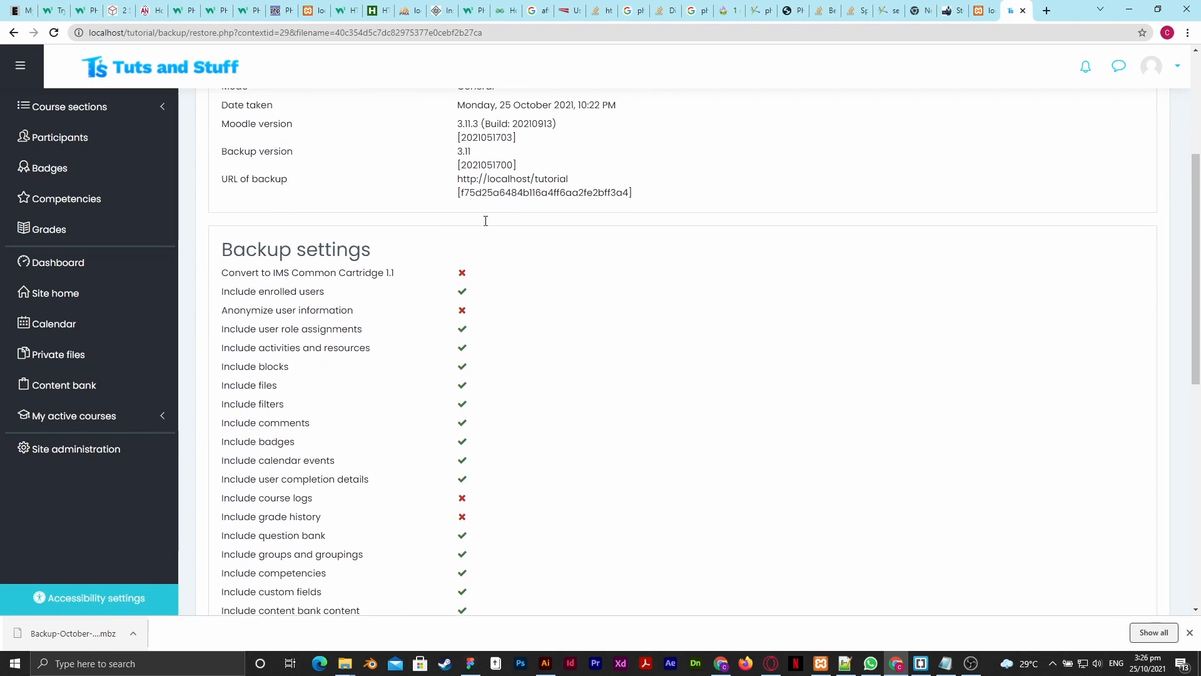
{"action": "scroll", "coordinate": [486, 220], "scroll_direction": "up", "scroll_amount": 2}
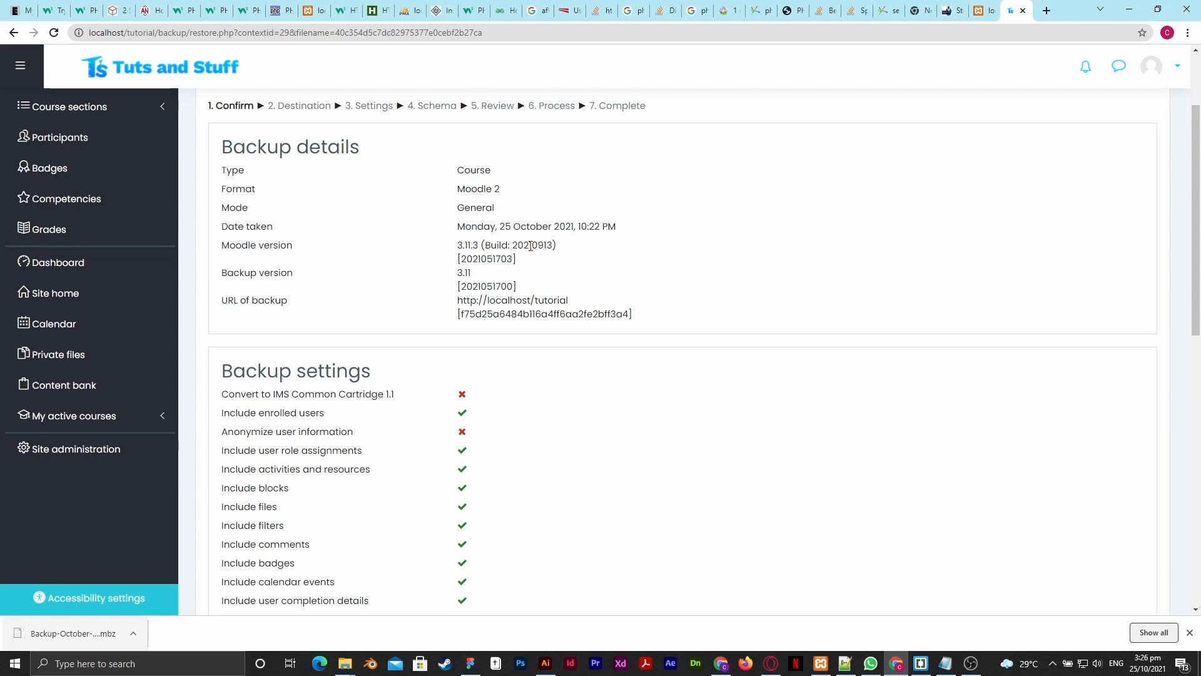
{"action": "scroll", "coordinate": [497, 294], "scroll_direction": "down", "scroll_amount": 4}
{"action": "scroll", "coordinate": [462, 179], "scroll_direction": "down", "scroll_amount": 6}
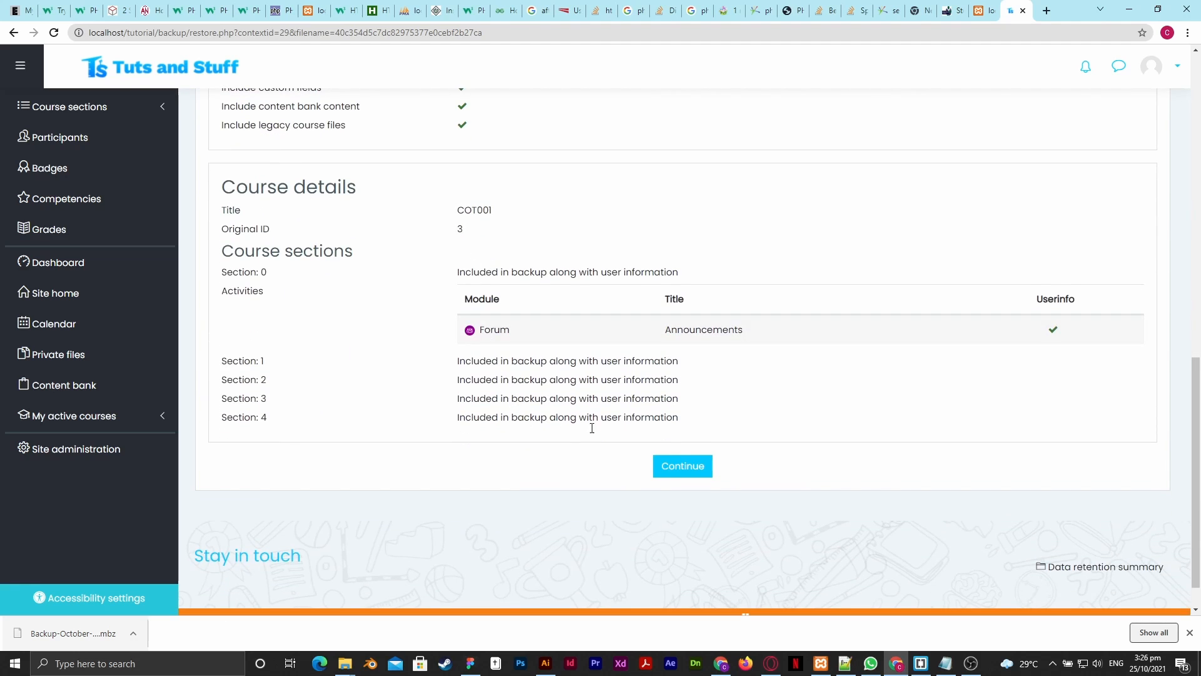
{"action": "left_click", "coordinate": [686, 467]}
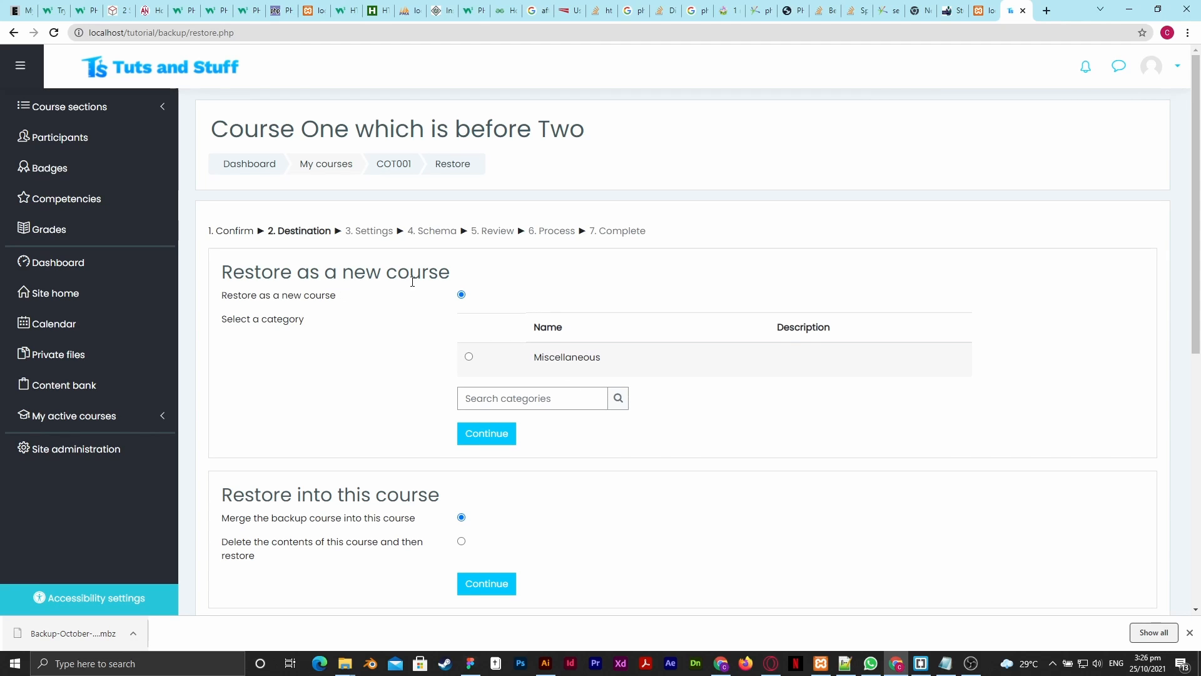
Examine the restore destination options for a new course, this course and an existing course.
{"action": "scroll", "coordinate": [403, 394], "scroll_direction": "down", "scroll_amount": 2}
{"action": "scroll", "coordinate": [420, 356], "scroll_direction": "up", "scroll_amount": 1}
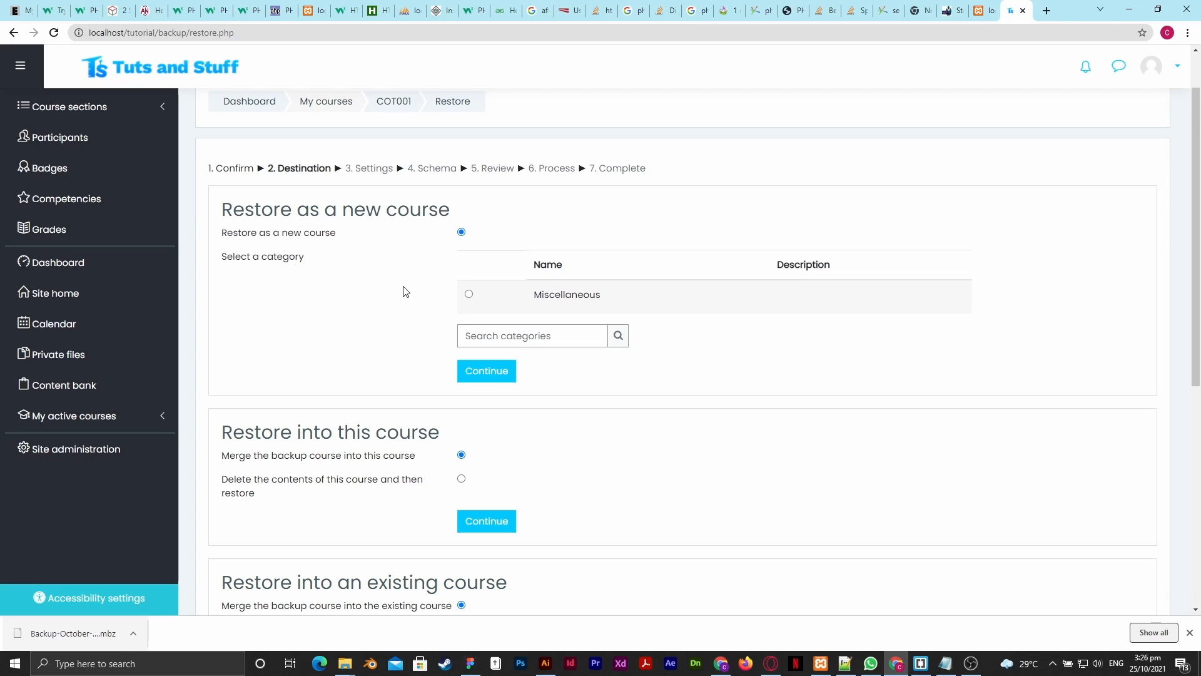
{"action": "scroll", "coordinate": [403, 292], "scroll_direction": "down", "scroll_amount": 4}
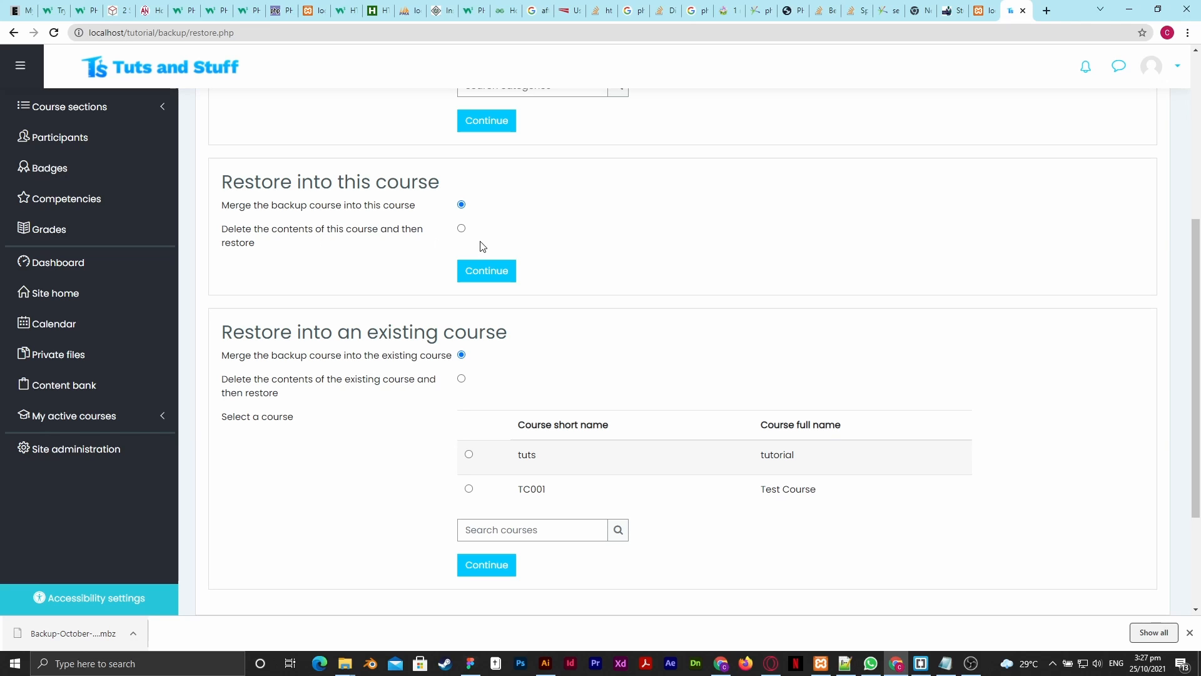
{"action": "scroll", "coordinate": [482, 246], "scroll_direction": "up", "scroll_amount": 3}
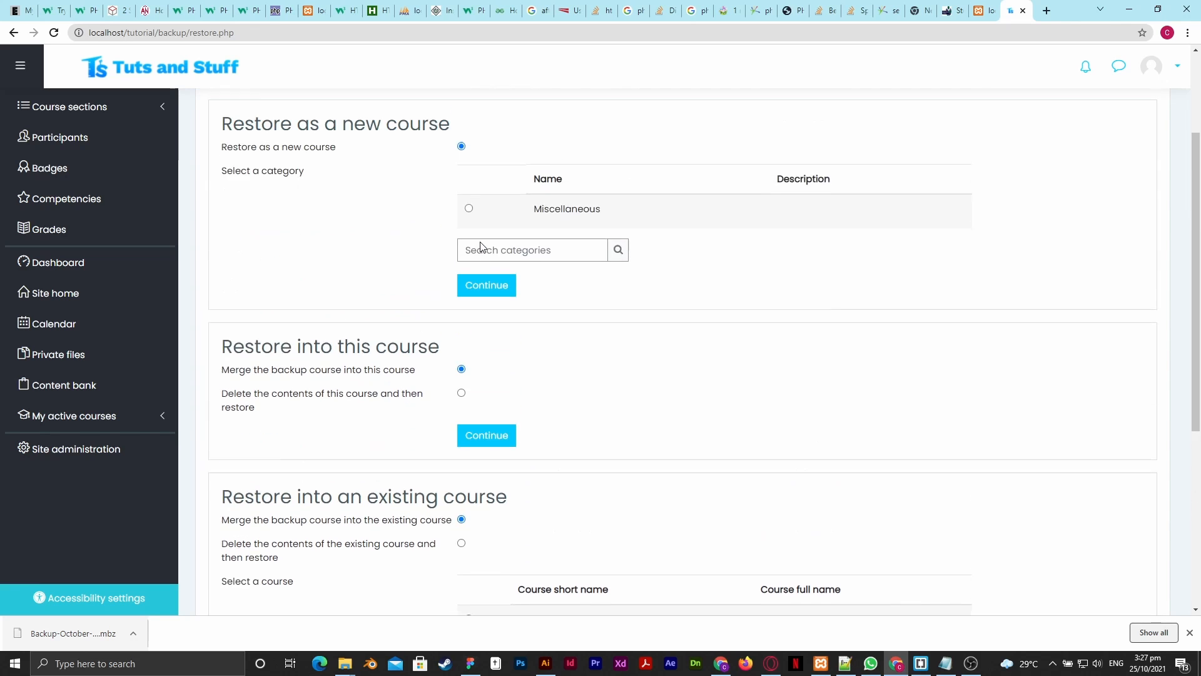
{"action": "scroll", "coordinate": [482, 246], "scroll_direction": "up", "scroll_amount": 2}
{"action": "scroll", "coordinate": [408, 313], "scroll_direction": "down", "scroll_amount": 3}
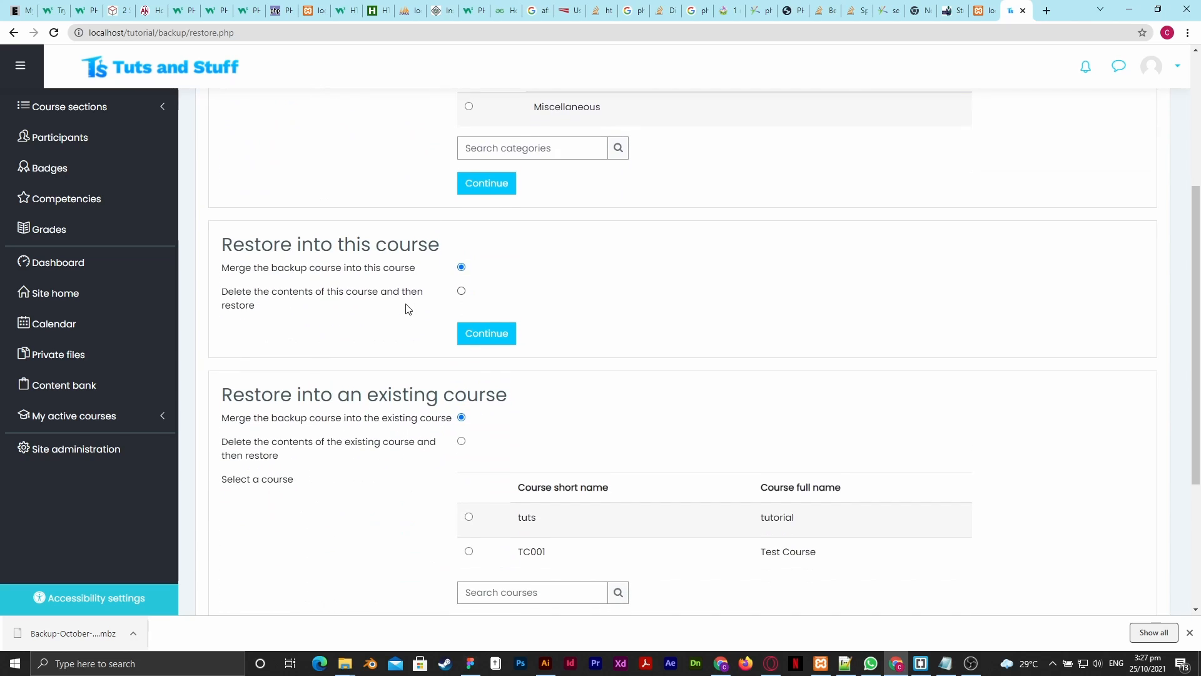
{"action": "scroll", "coordinate": [407, 308], "scroll_direction": "down", "scroll_amount": 3}
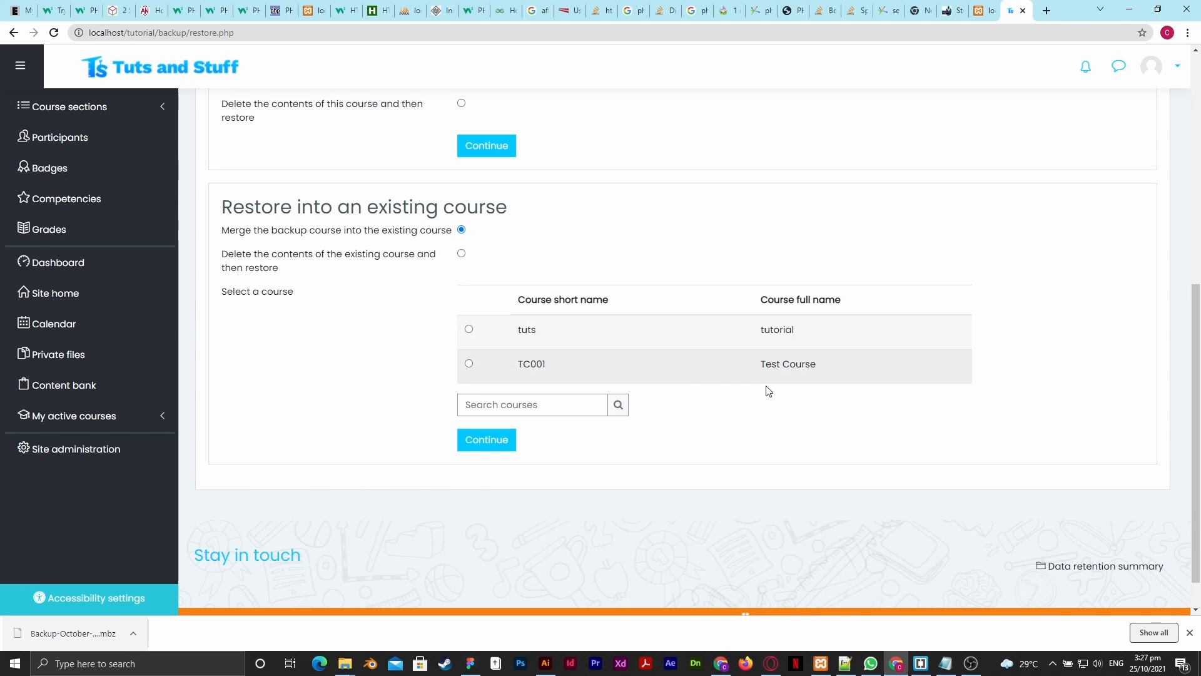
Choose to restore the backup as a new course in the Miscellaneous category and continue to the restore settings.
{"action": "left_click", "coordinate": [483, 434]}
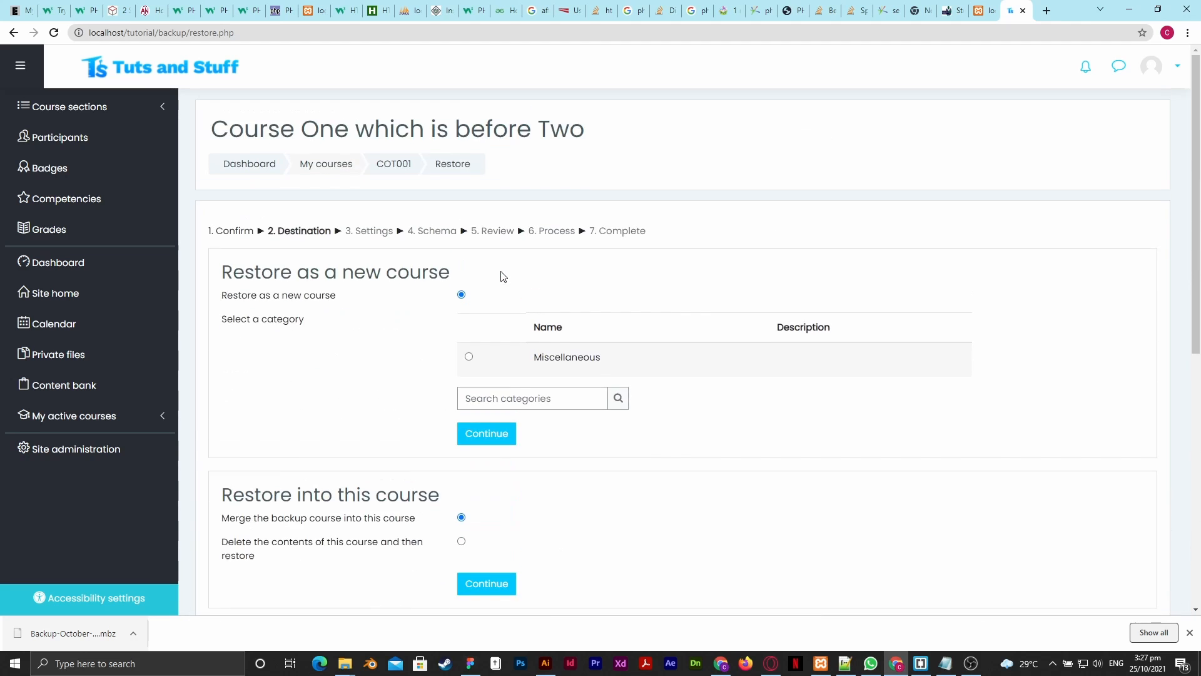
{"action": "scroll", "coordinate": [495, 294], "scroll_direction": "down", "scroll_amount": 4}
{"action": "scroll", "coordinate": [483, 247], "scroll_direction": "up", "scroll_amount": 3}
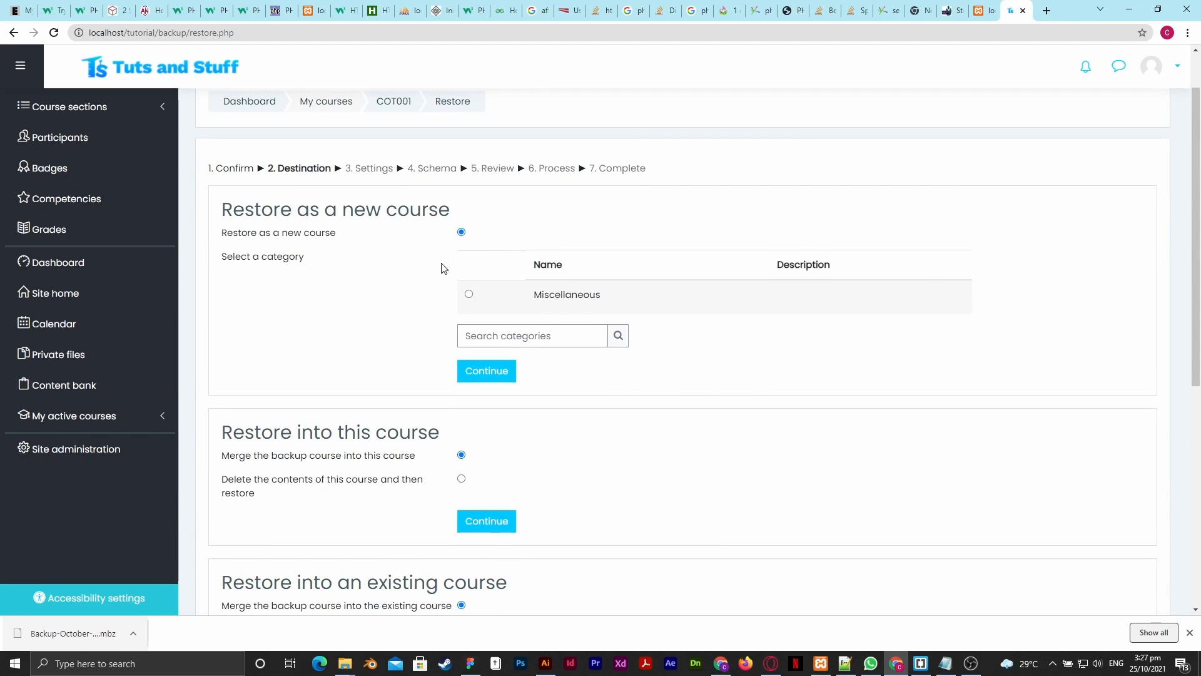
{"action": "left_click", "coordinate": [484, 373]}
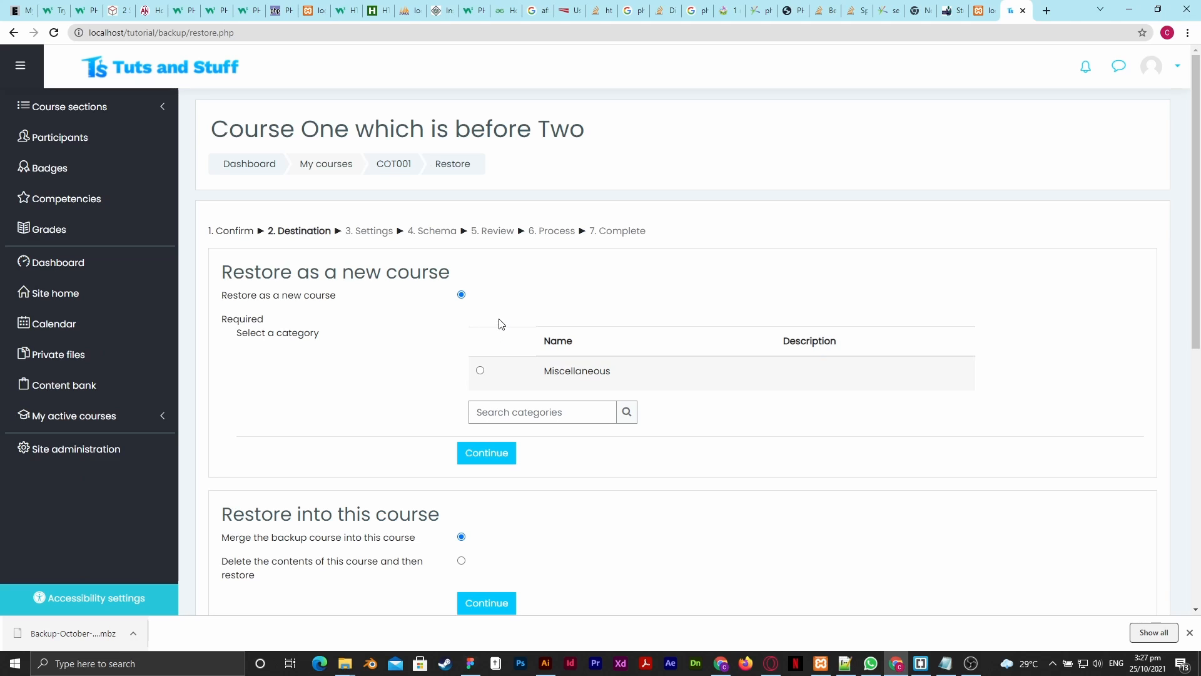
{"action": "left_click", "coordinate": [480, 370]}
{"action": "left_click", "coordinate": [491, 452]}
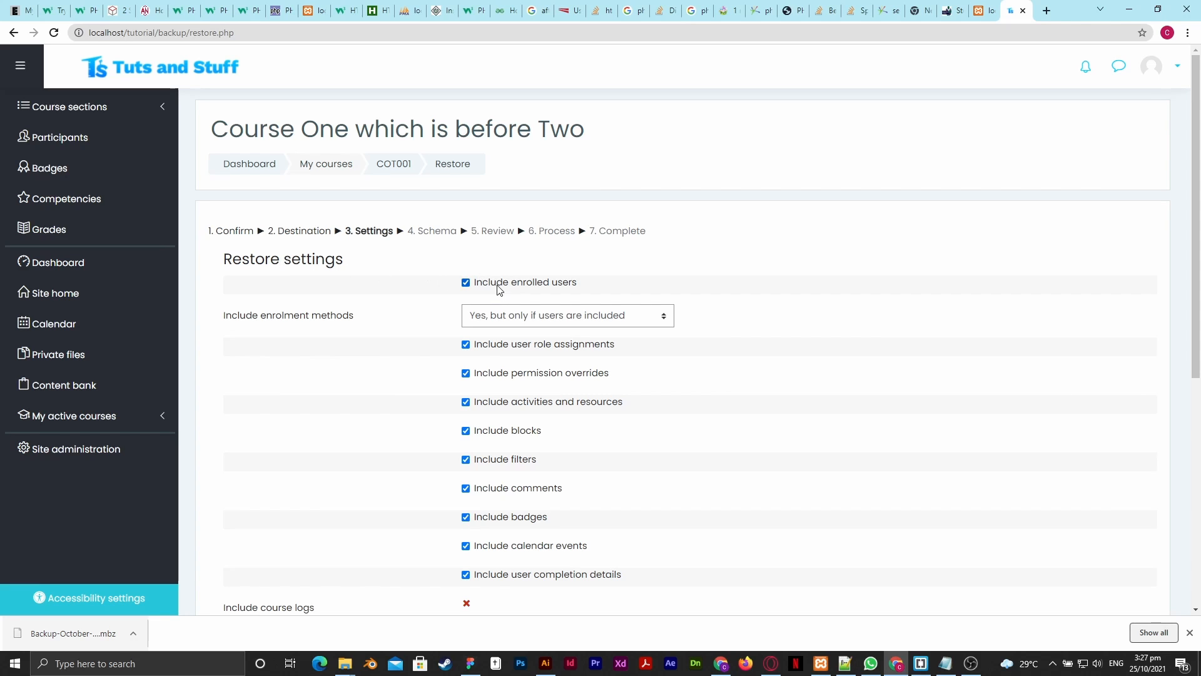
Accept the default restore settings and the default course schema, continuing to the review stage.
{"action": "scroll", "coordinate": [499, 289], "scroll_direction": "down", "scroll_amount": 5}
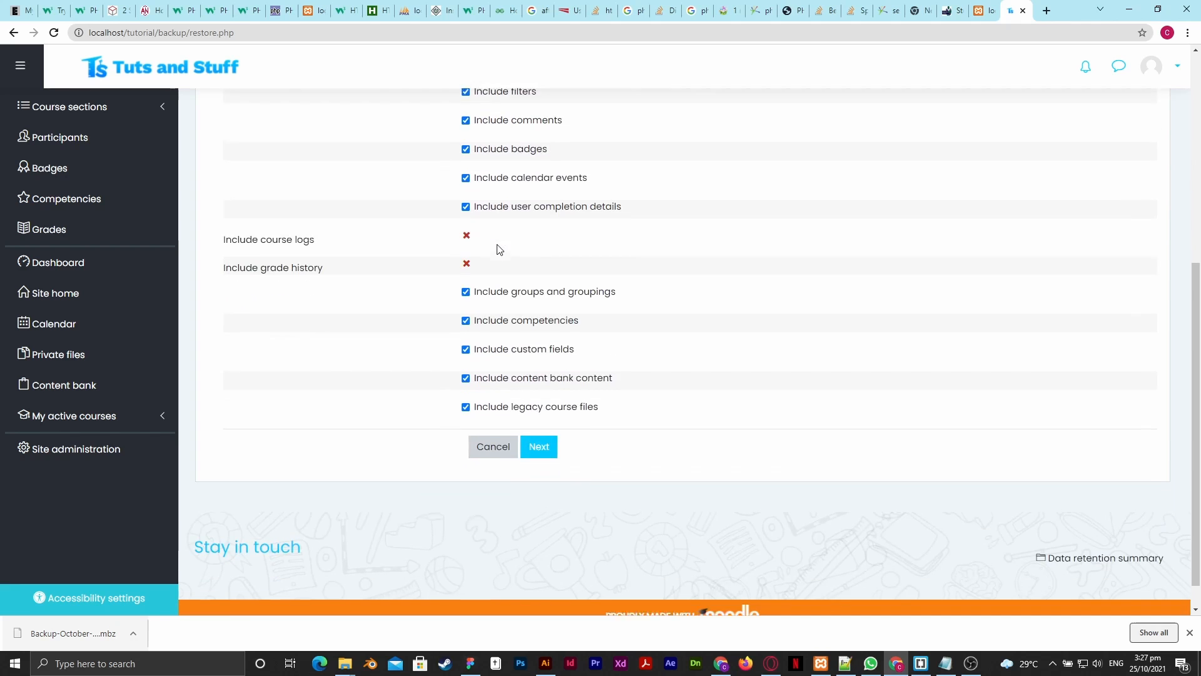
{"action": "scroll", "coordinate": [495, 275], "scroll_direction": "down", "scroll_amount": 1}
{"action": "left_click", "coordinate": [541, 414]}
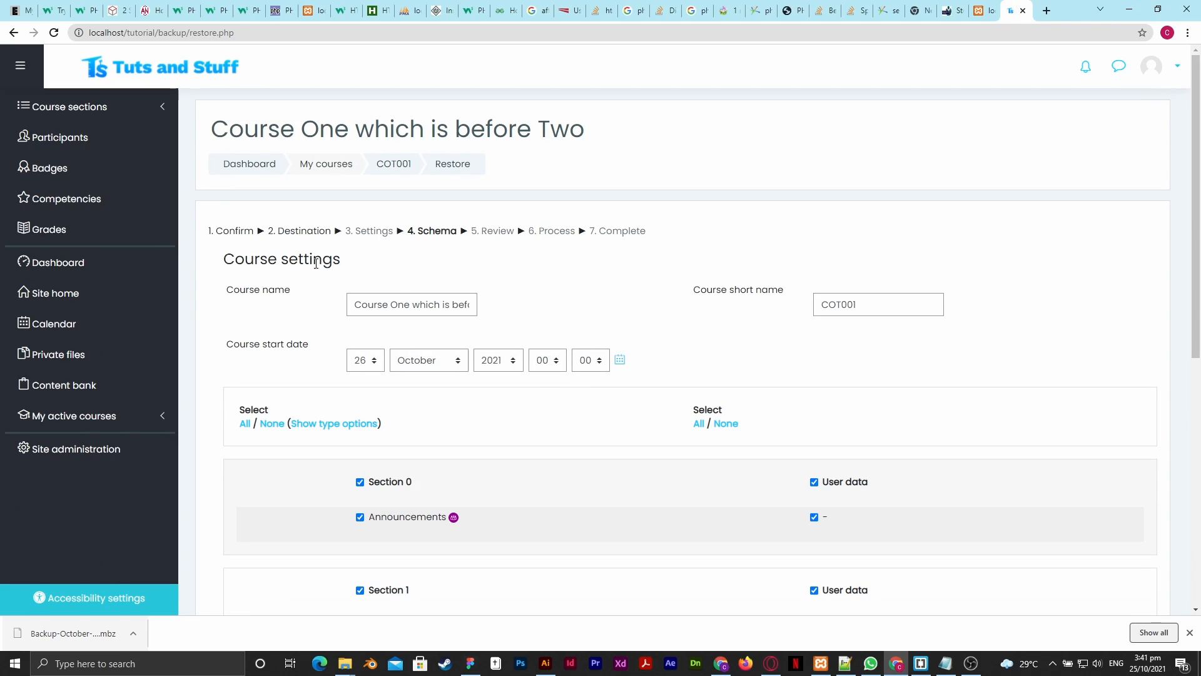
{"action": "scroll", "coordinate": [459, 321], "scroll_direction": "down", "scroll_amount": 2}
{"action": "scroll", "coordinate": [460, 321], "scroll_direction": "down", "scroll_amount": 3}
{"action": "left_click", "coordinate": [589, 504]}
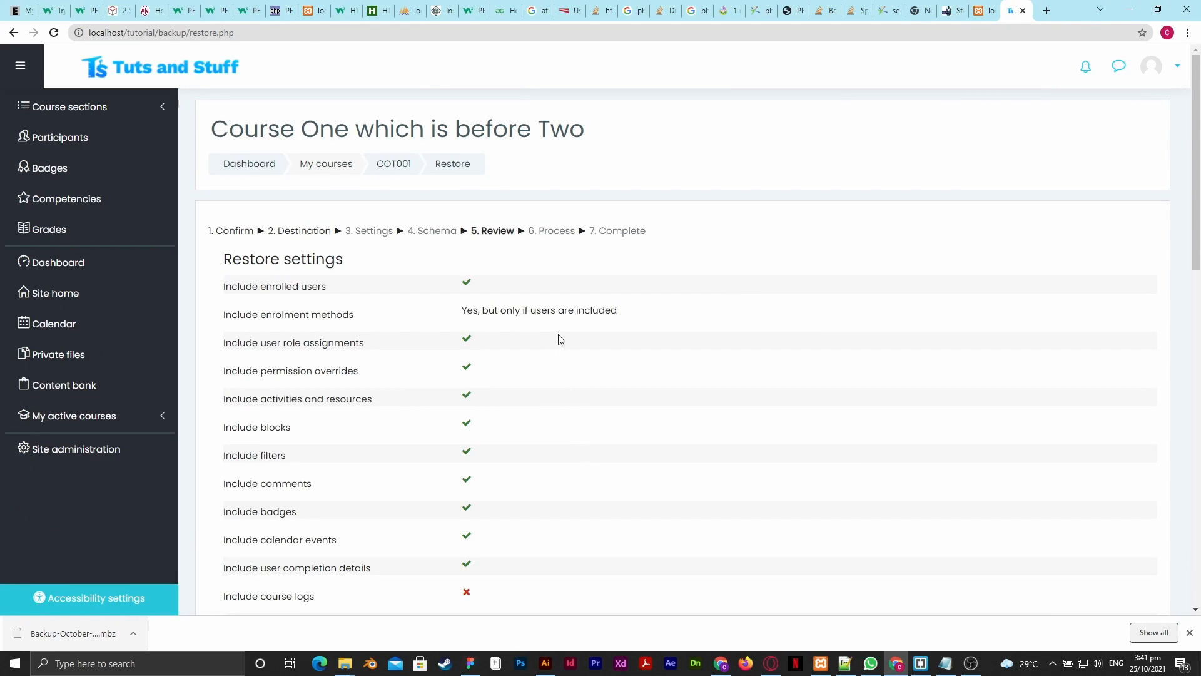
Check the review page, perform the restore and continue to the restored course.
{"action": "scroll", "coordinate": [558, 342], "scroll_direction": "down", "scroll_amount": 15}
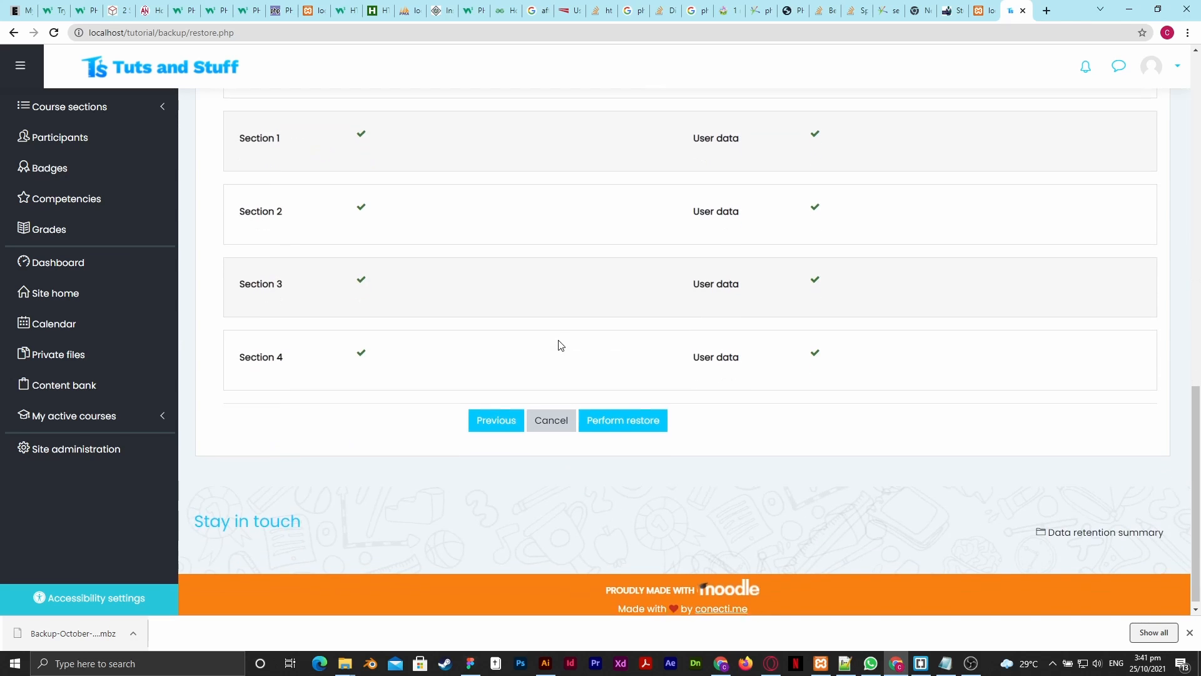
{"action": "left_click", "coordinate": [632, 422]}
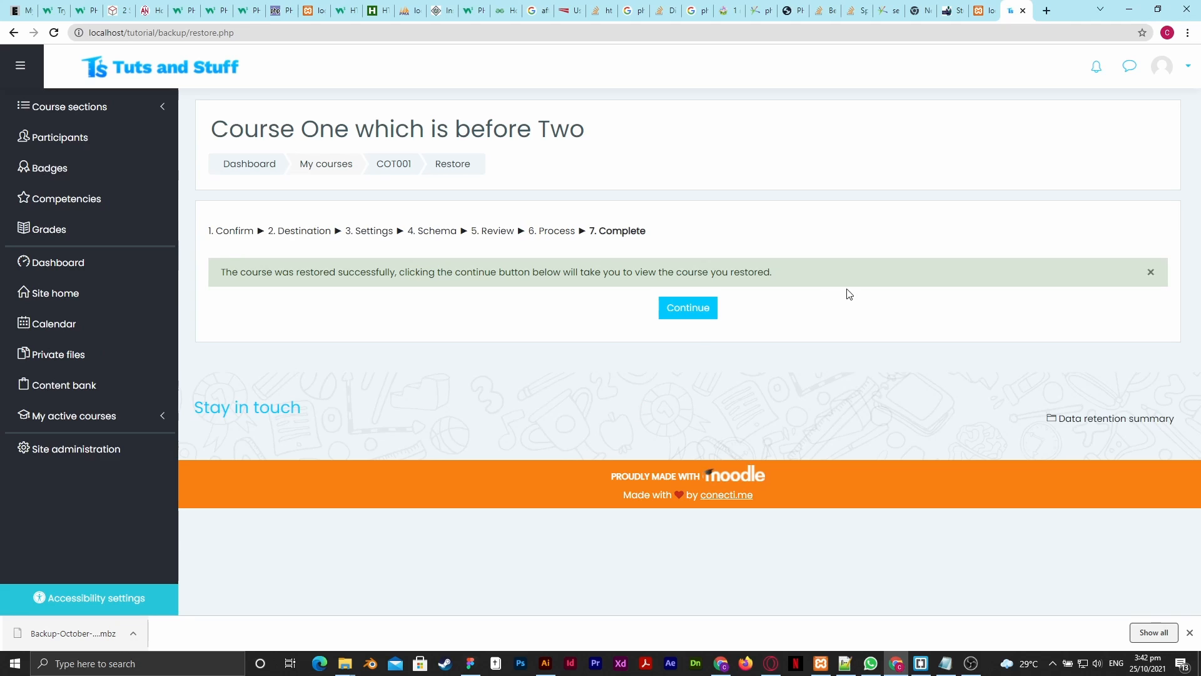
{"action": "left_click", "coordinate": [695, 308]}
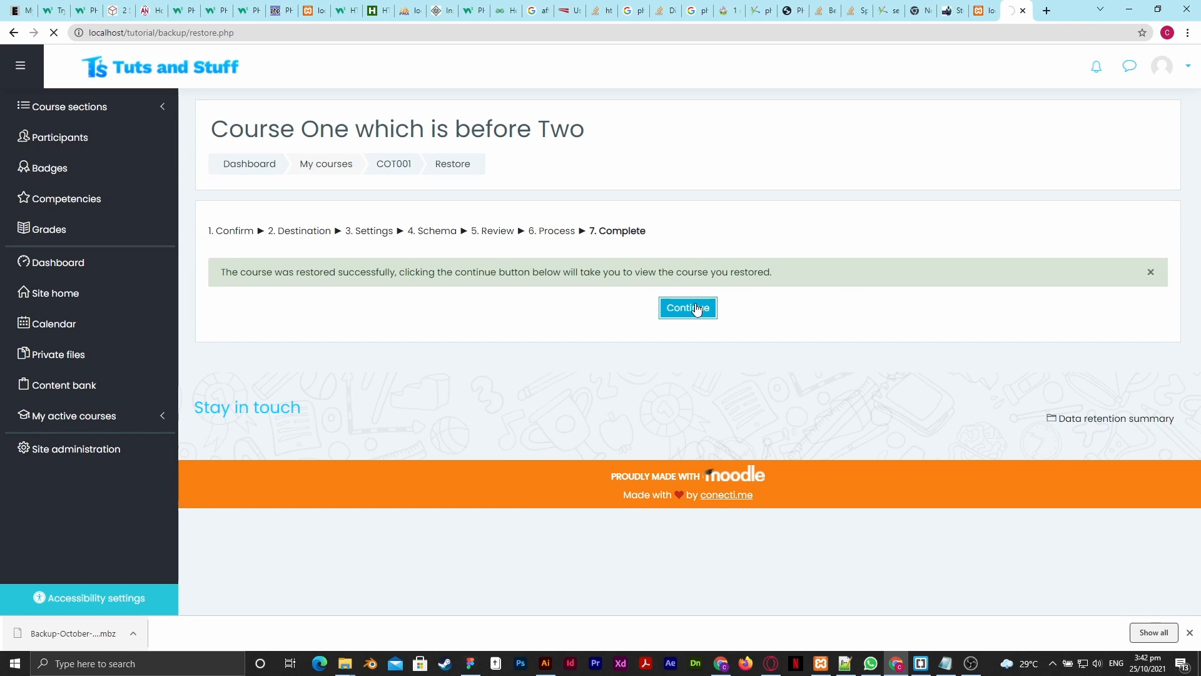